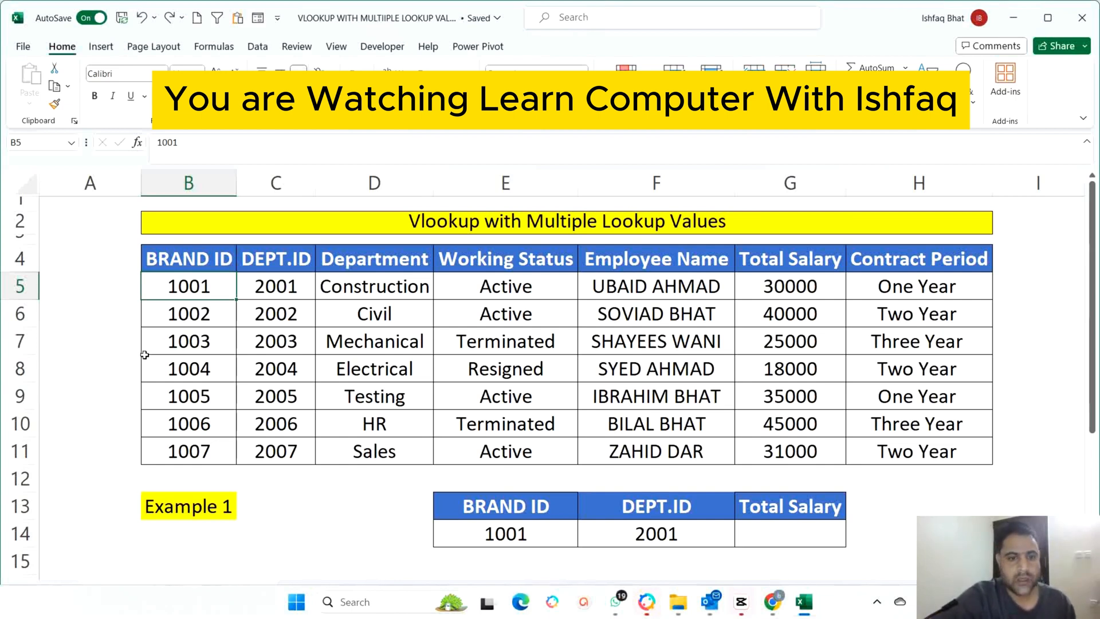
- Review the employee table and the Example 1 lookup cells for BRAND ID, DEPT.ID and Total Salary
click(182, 502)
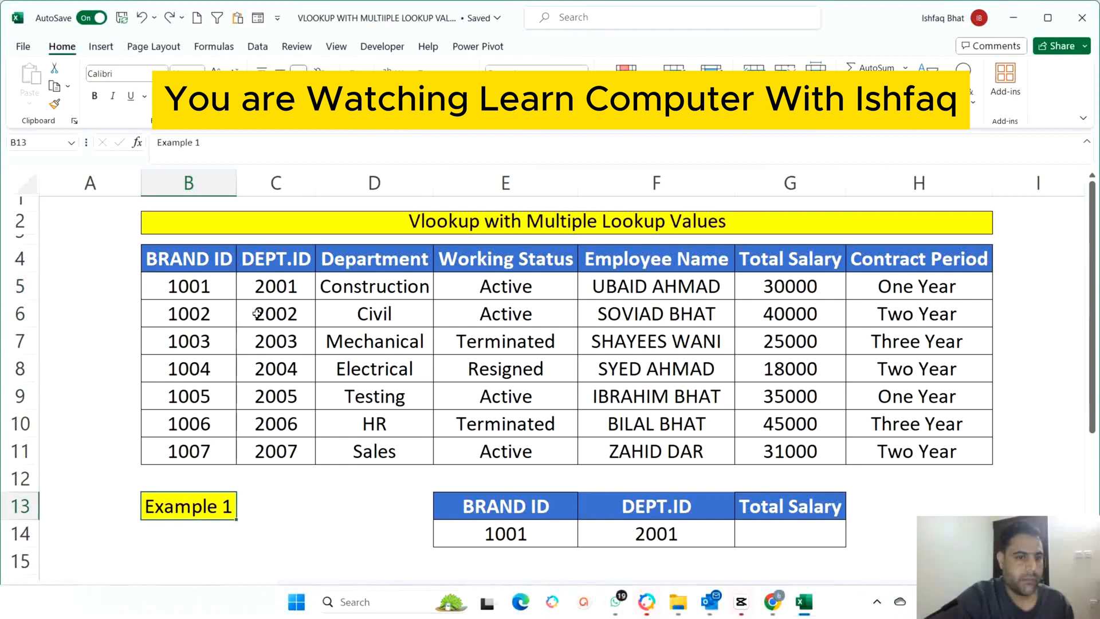
click(188, 288)
key(ctrl+a)
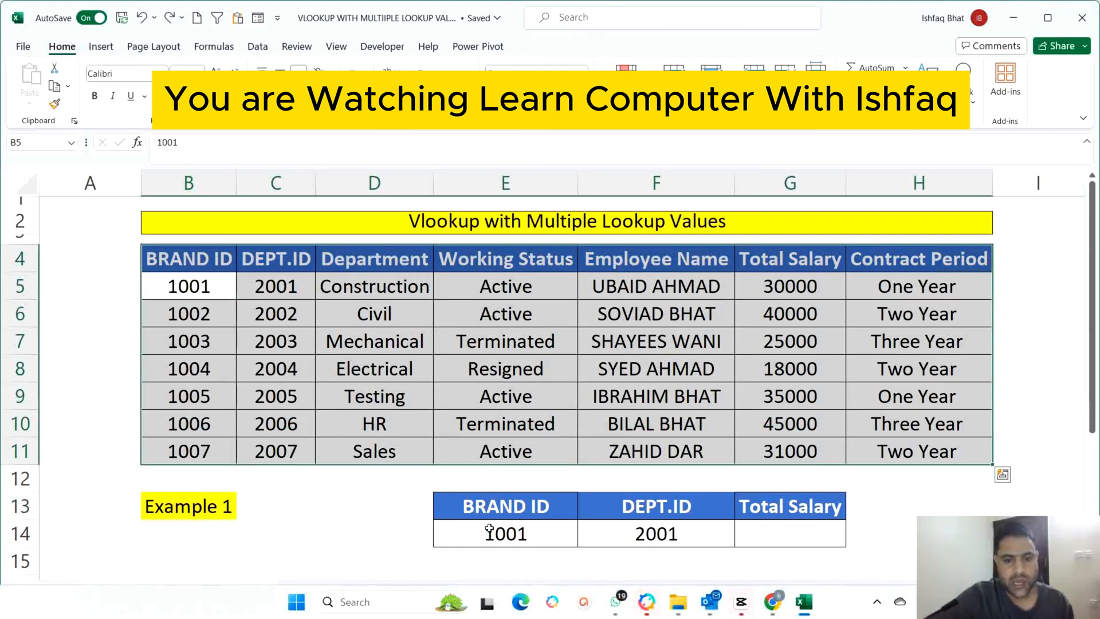
click(522, 534)
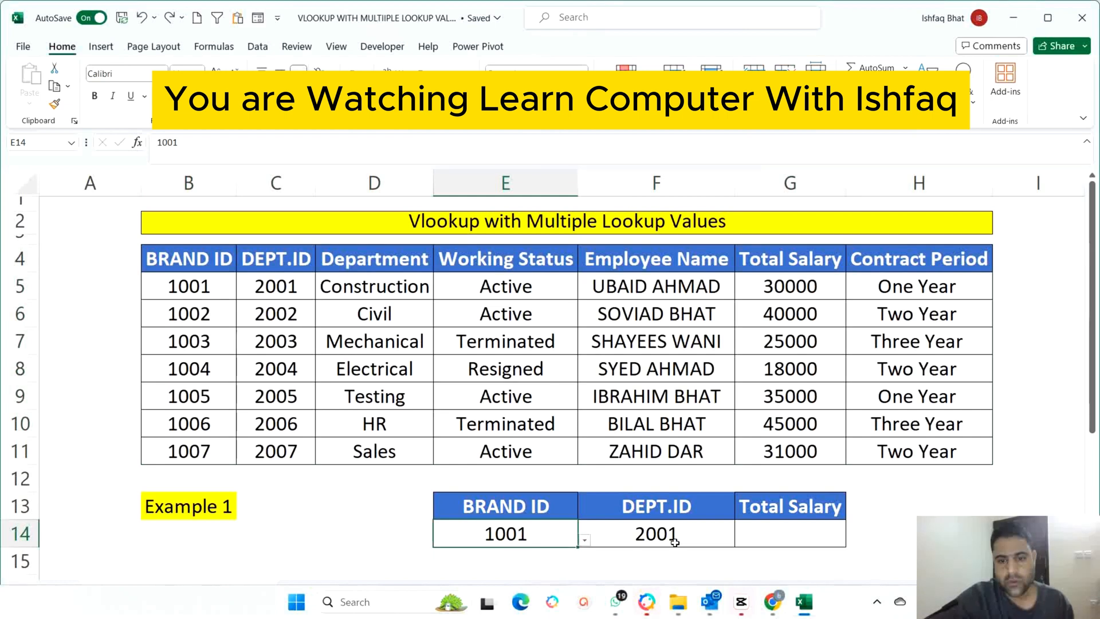
click(659, 531)
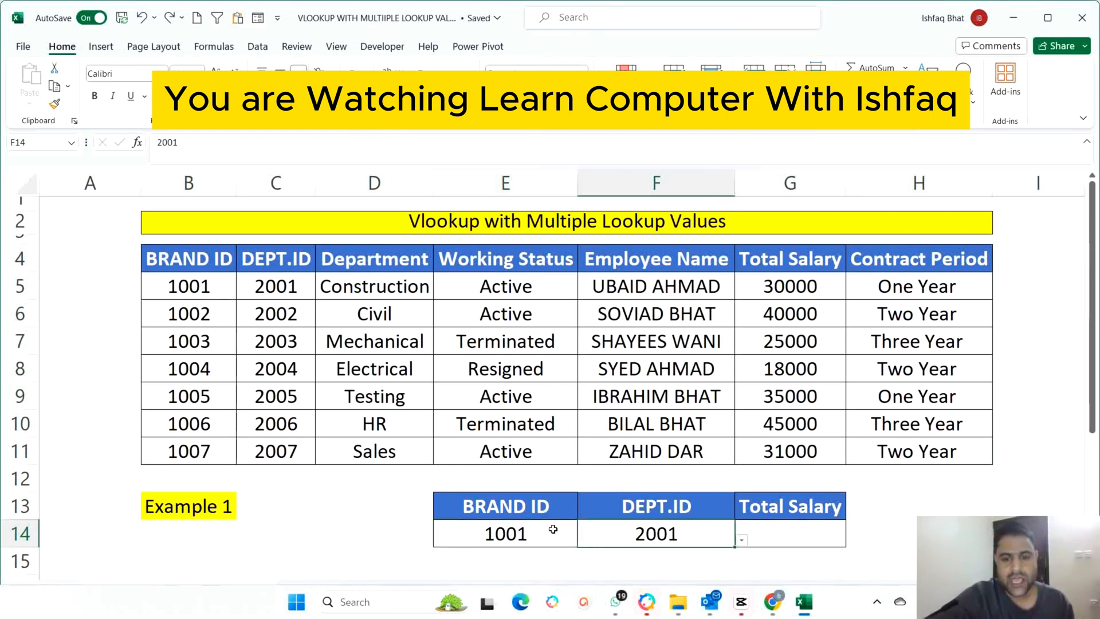
drag(550, 527, 612, 529)
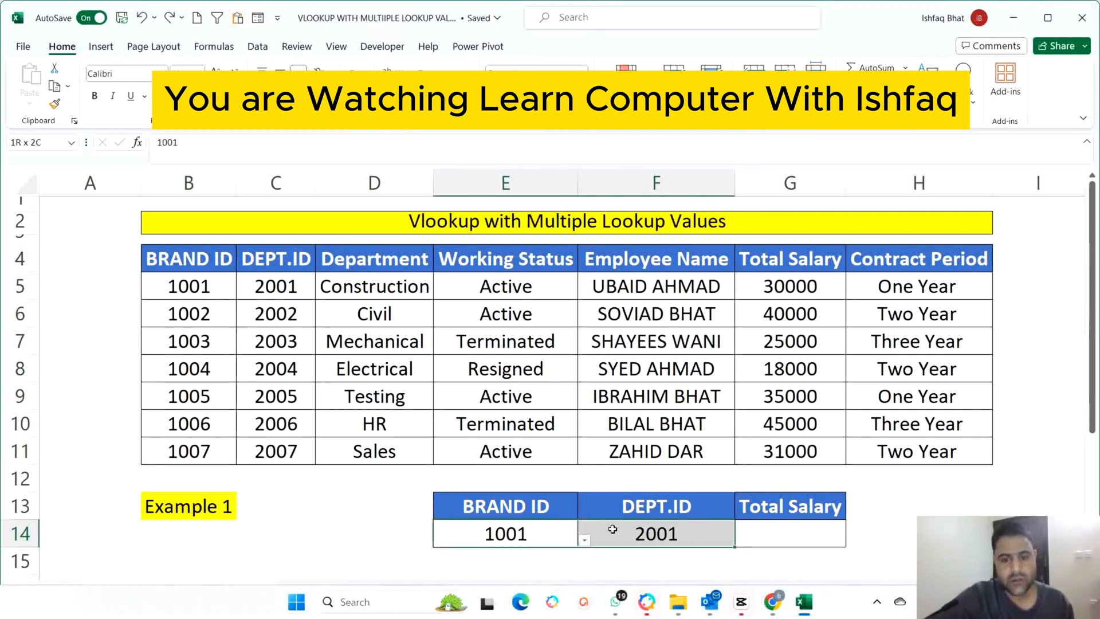
click(815, 534)
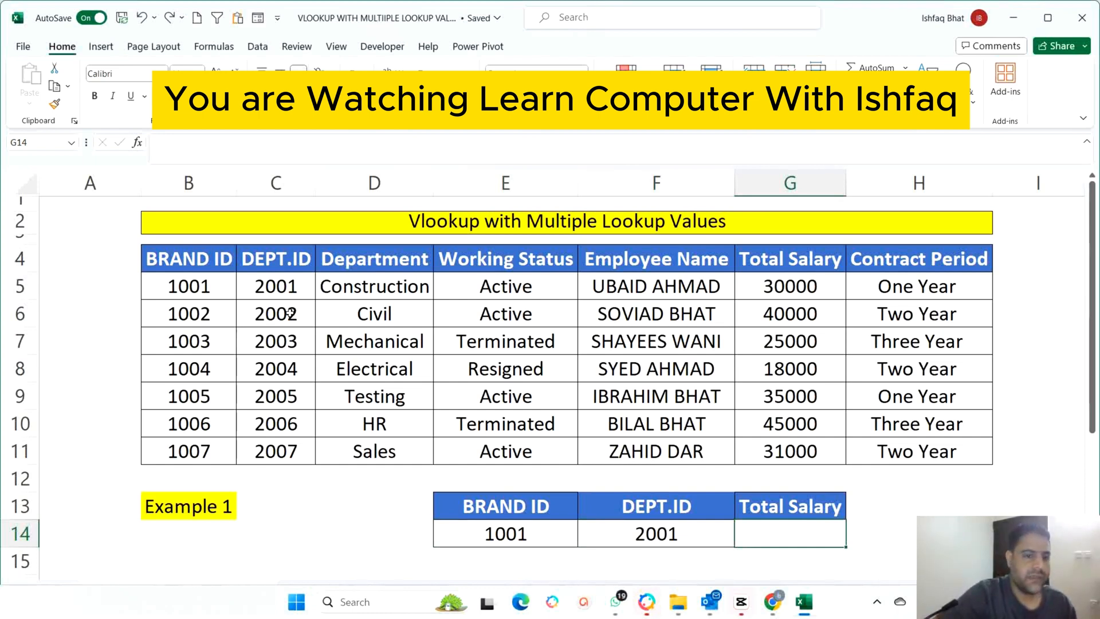
- Color the first record's IDs in B5:C5 red and enter the heading HELPER in A4
drag(188, 285, 273, 285)
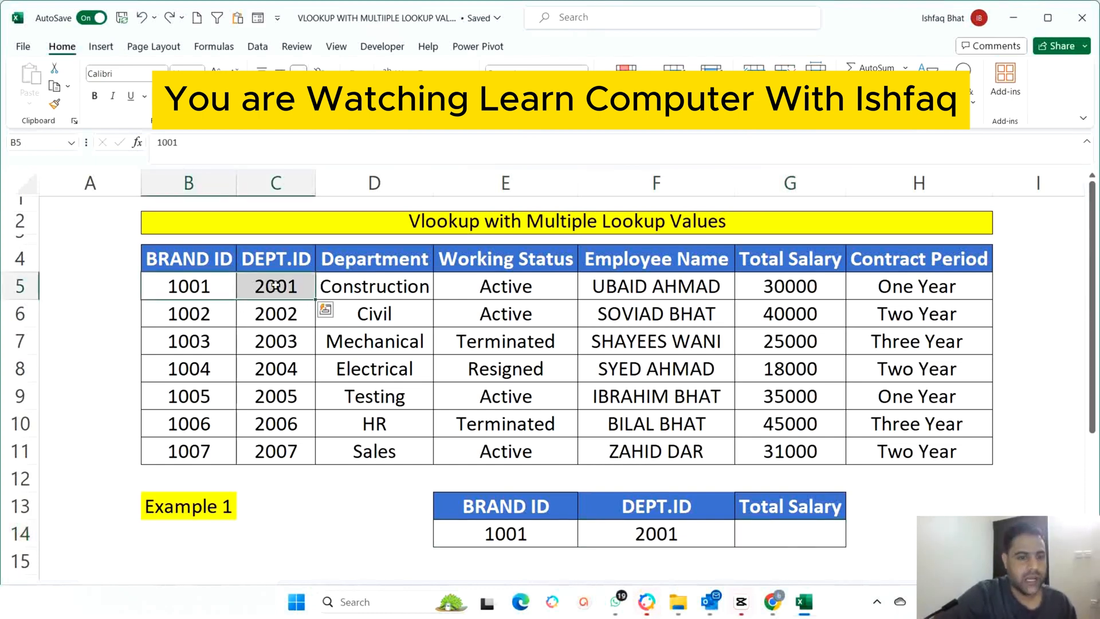
click(223, 99)
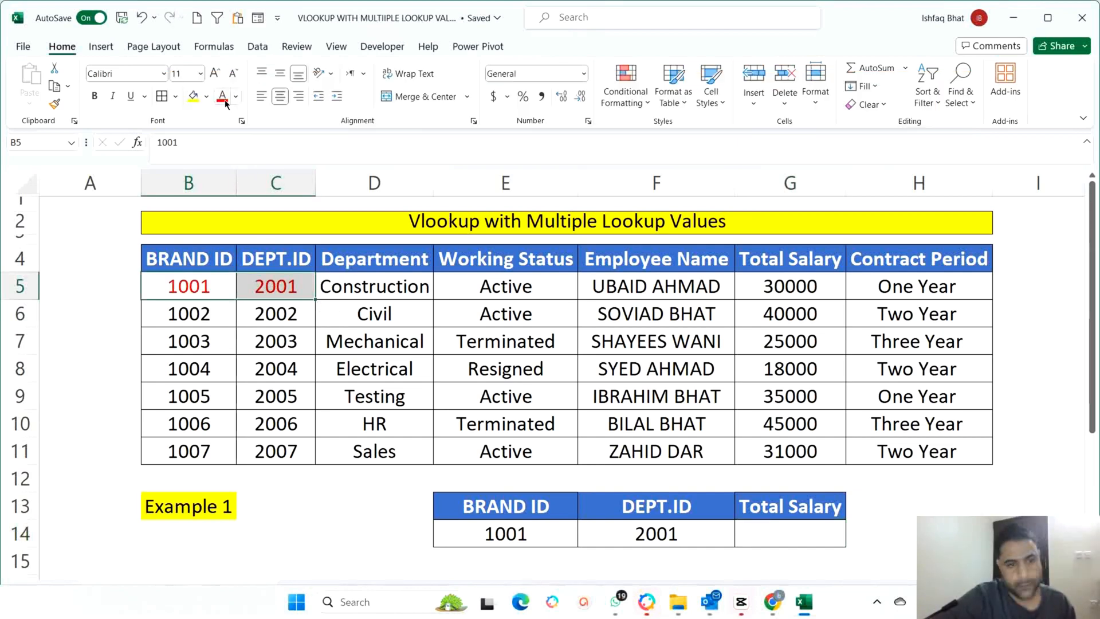
click(88, 249)
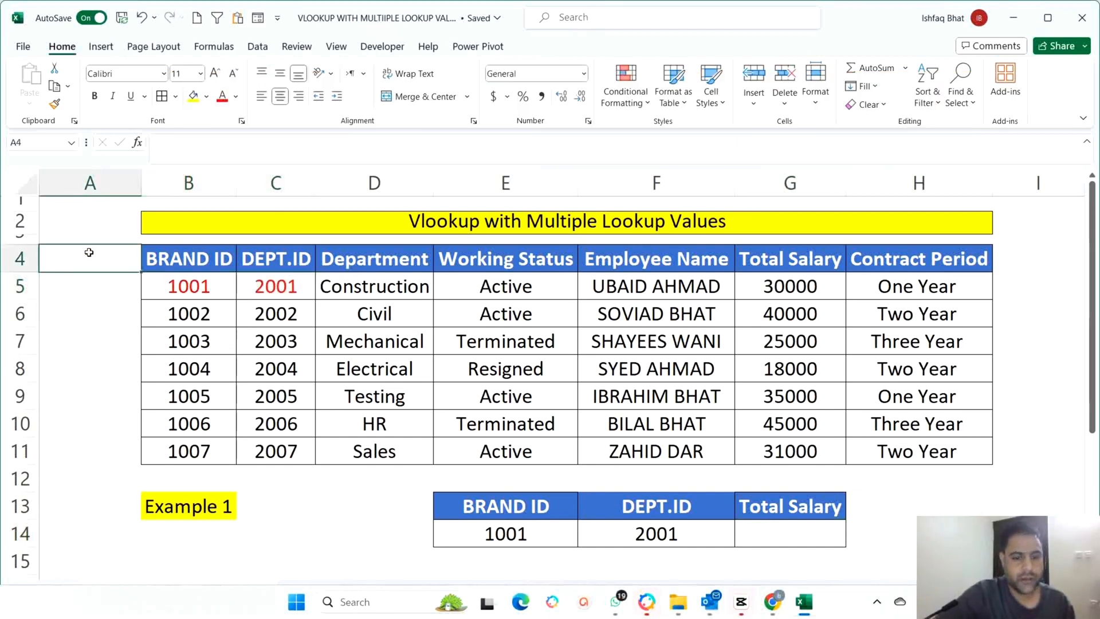
text(HELPER)
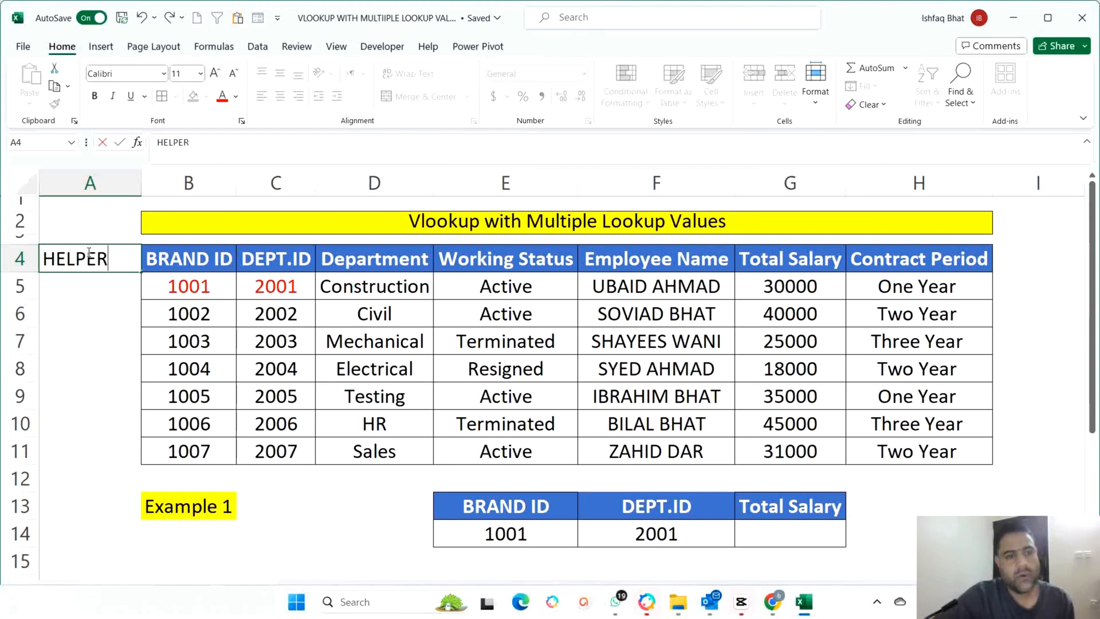
- Enter the formula =B5&"-"&C5 in A5 to join the BRAND ID and DEPT.ID with a hyphen
click(111, 286)
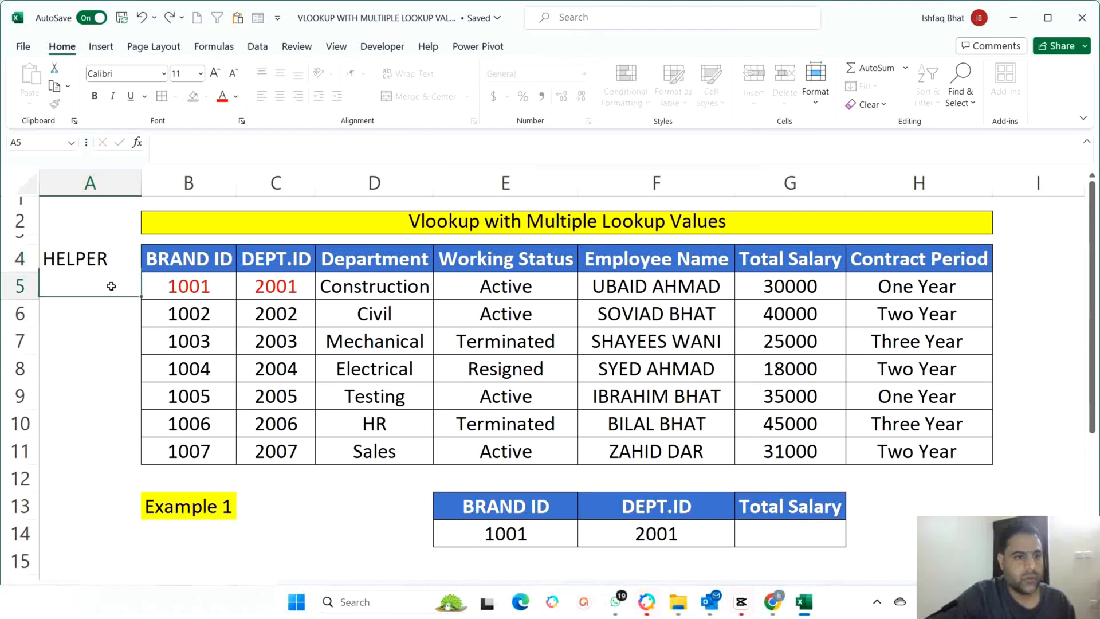
text(=)
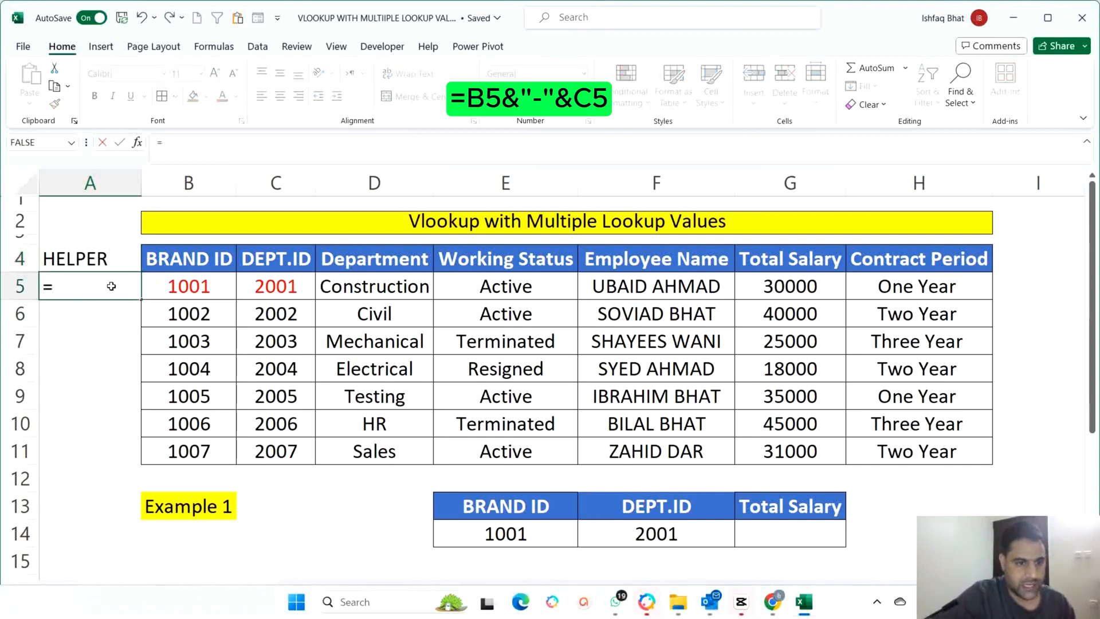
click(198, 287)
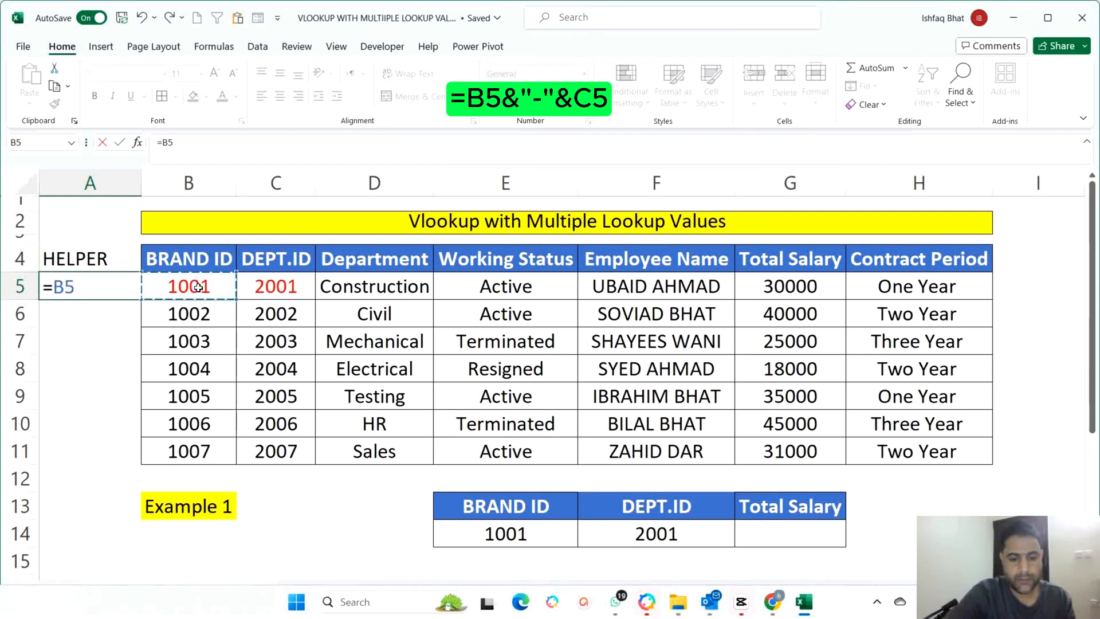
text(&"-)
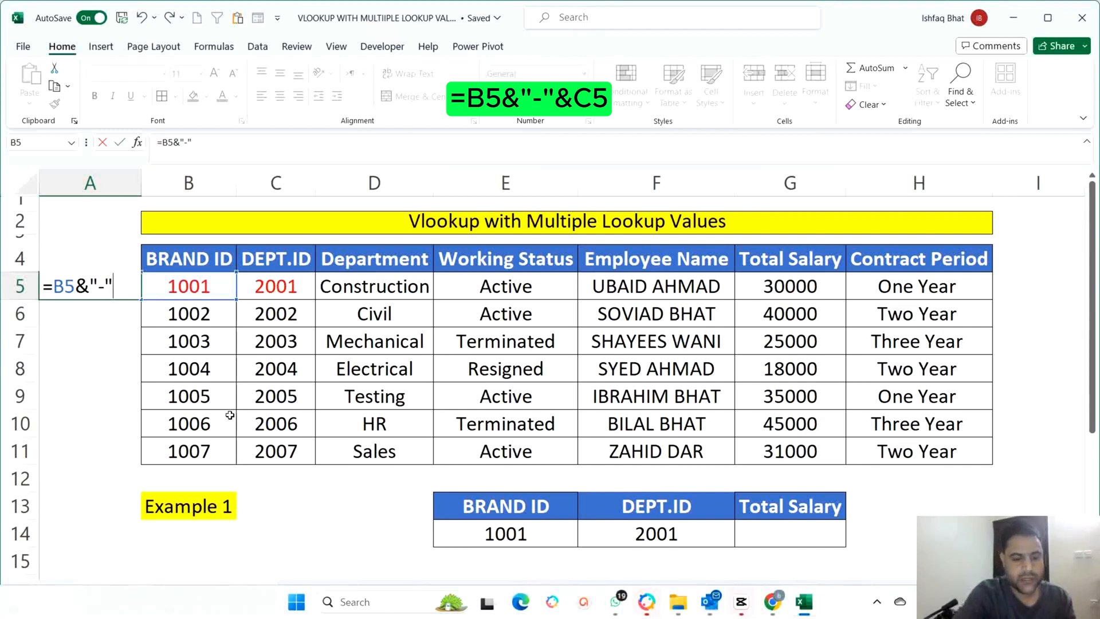
text(&)
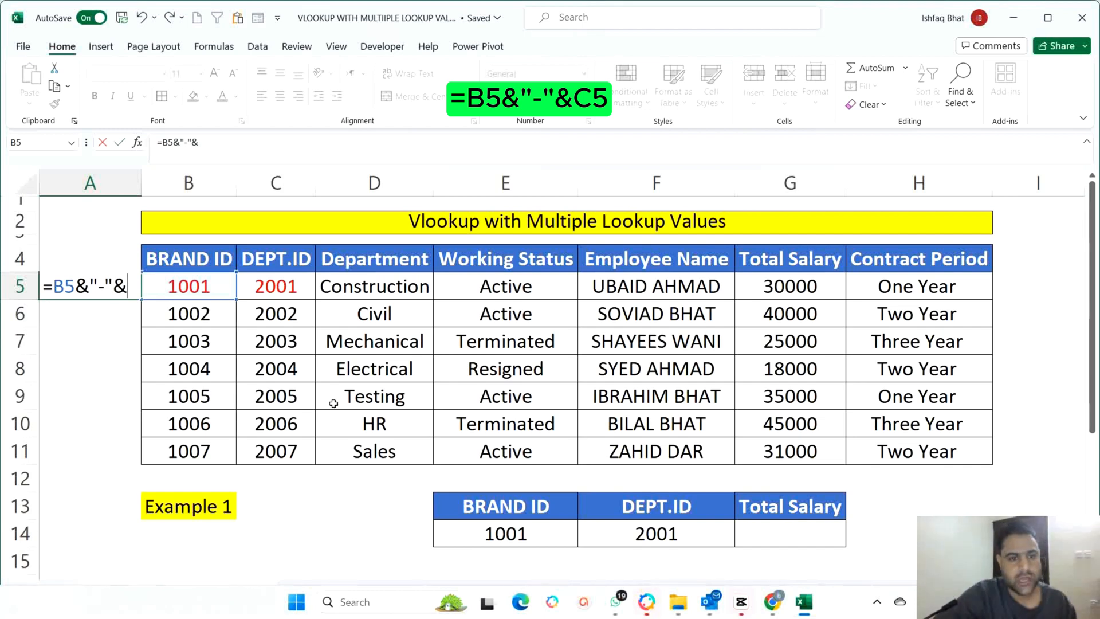
click(279, 286)
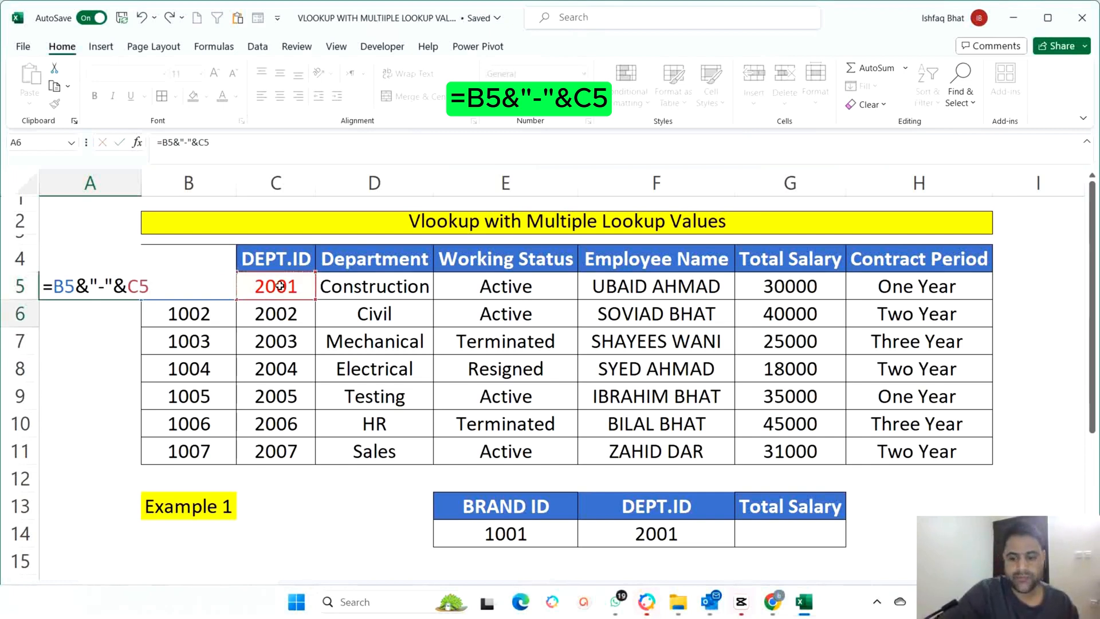
key(Return)
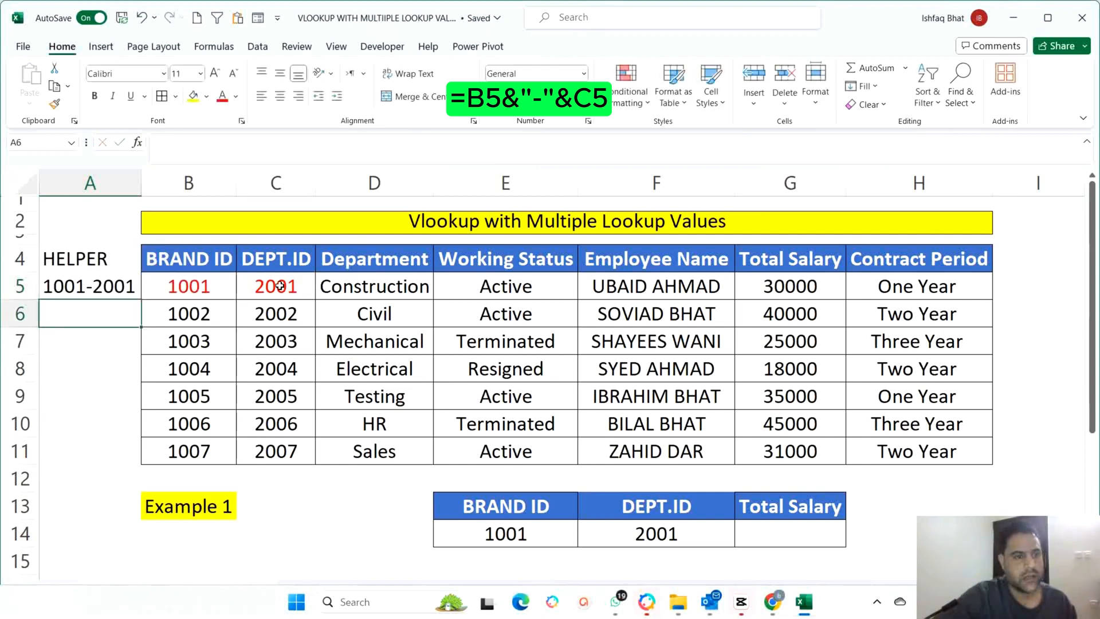
- Fill the helper formula from A5 down through A11 for all the table's records
click(192, 284)
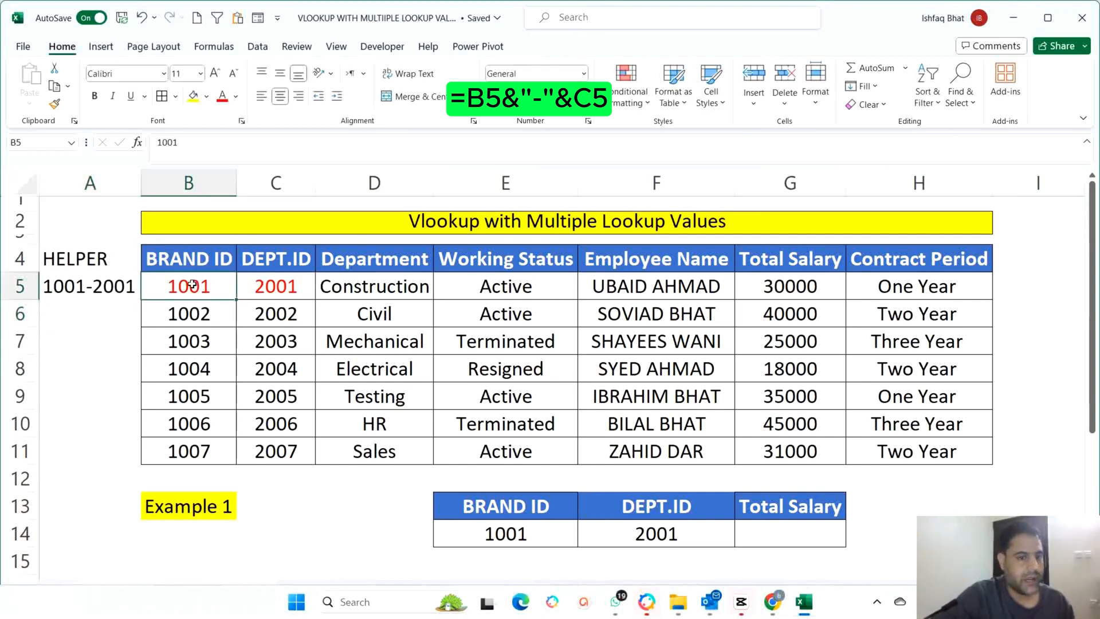
click(285, 286)
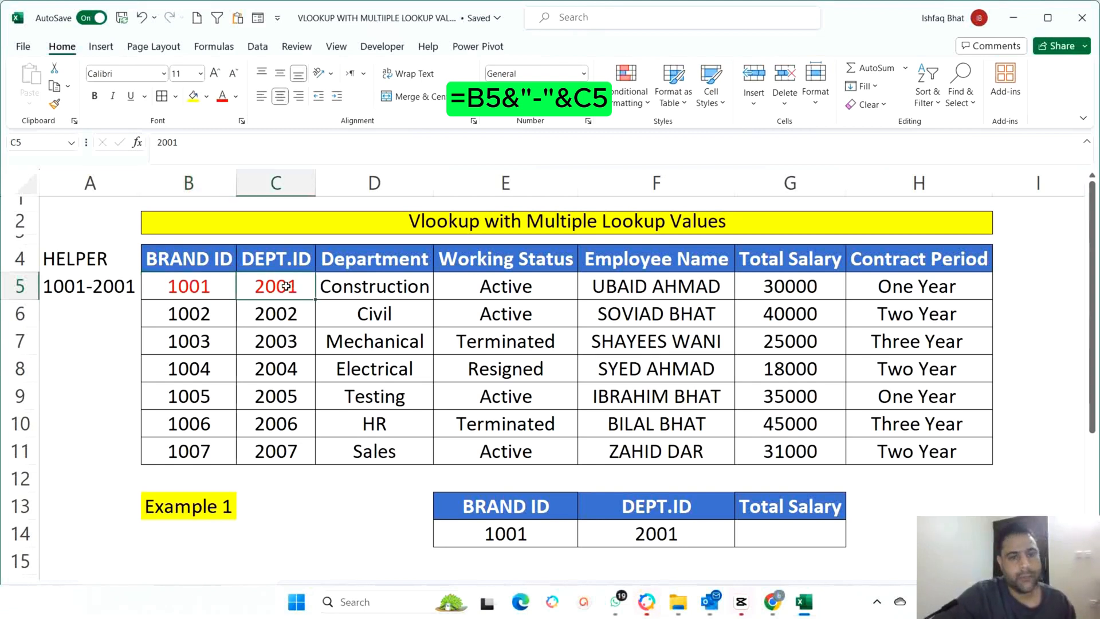
click(104, 290)
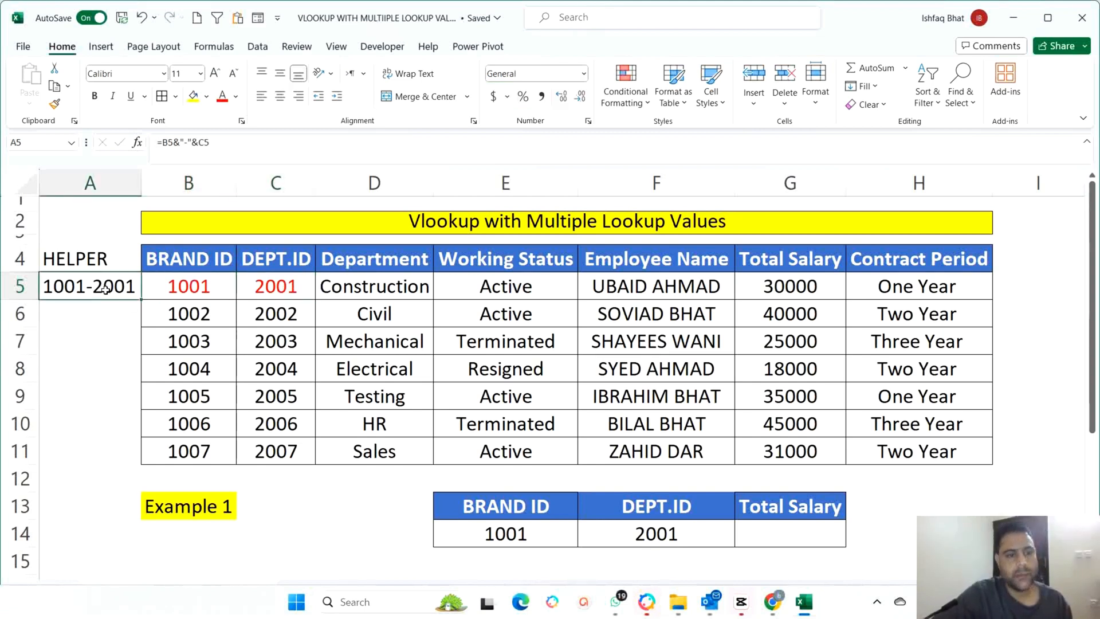
drag(142, 299, 145, 458)
click(209, 343)
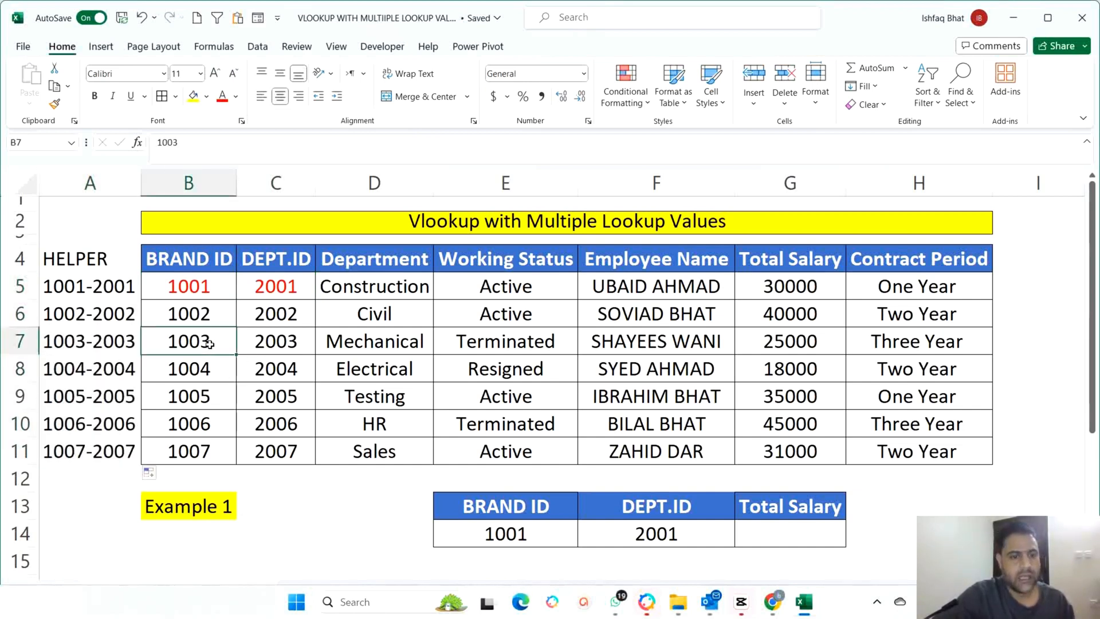
click(256, 339)
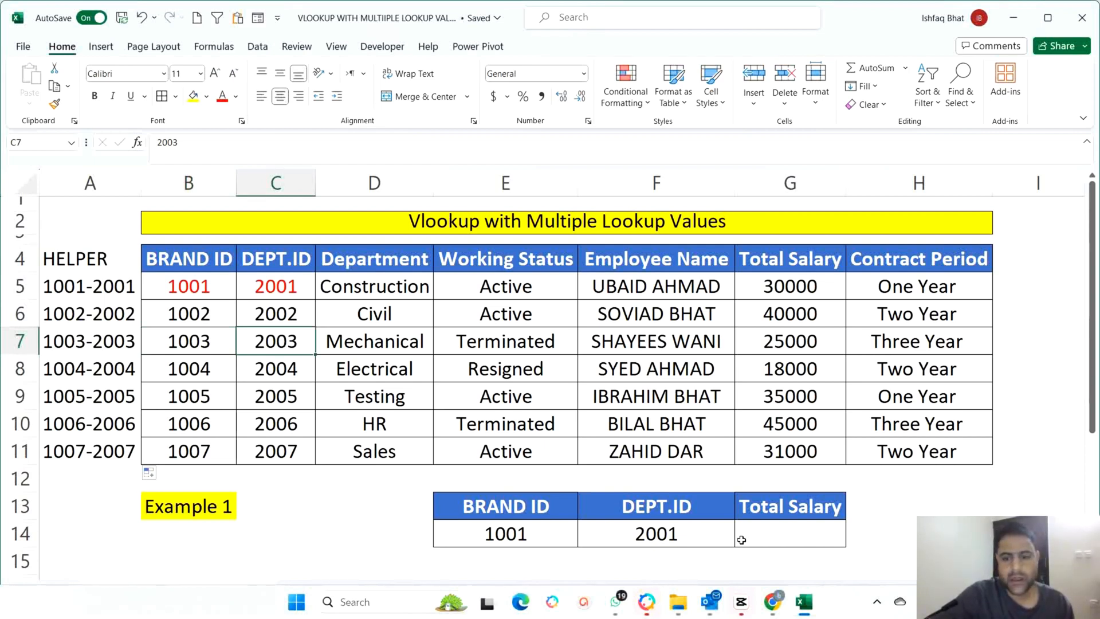
- Begin a VLOOKUP formula in the Total Salary cell G14 with E14&"-"&F14 as the lookup value
click(778, 539)
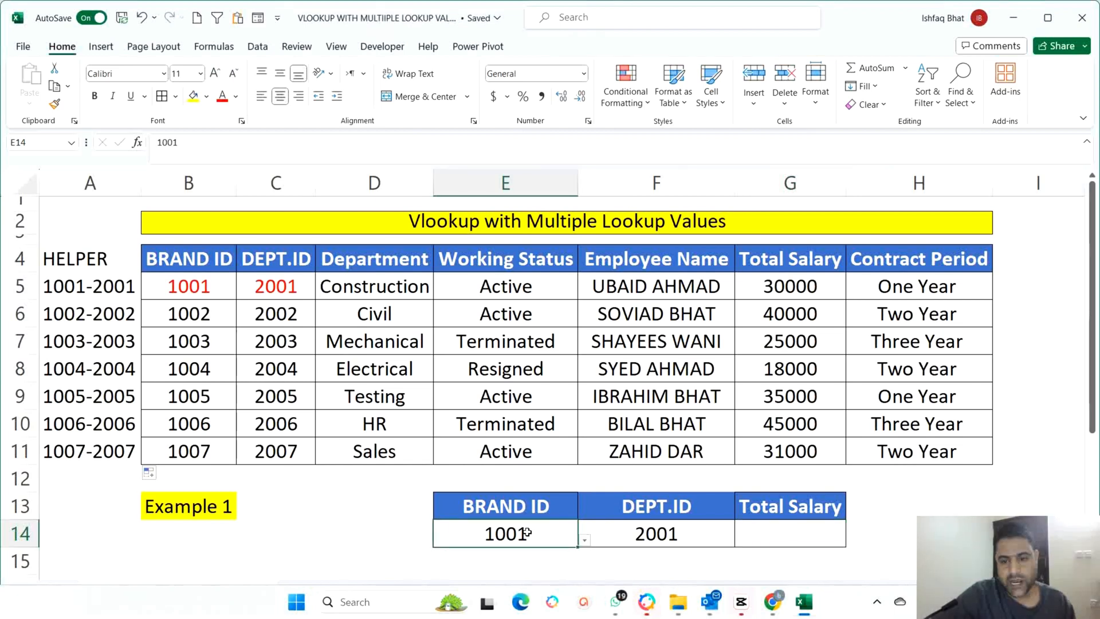
click(668, 534)
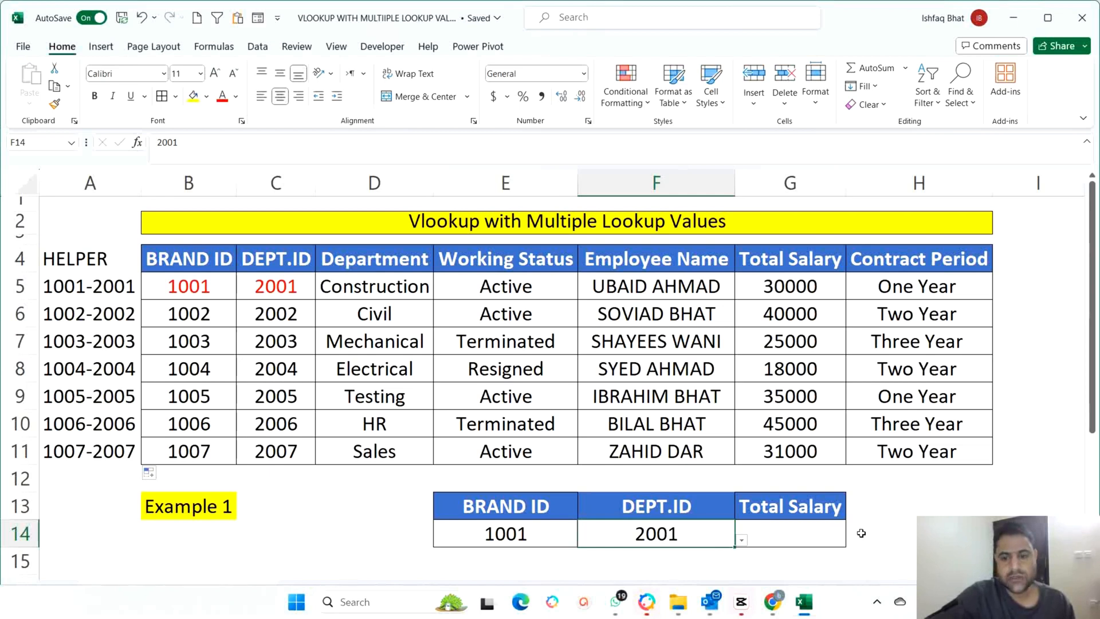
click(816, 534)
text(=V)
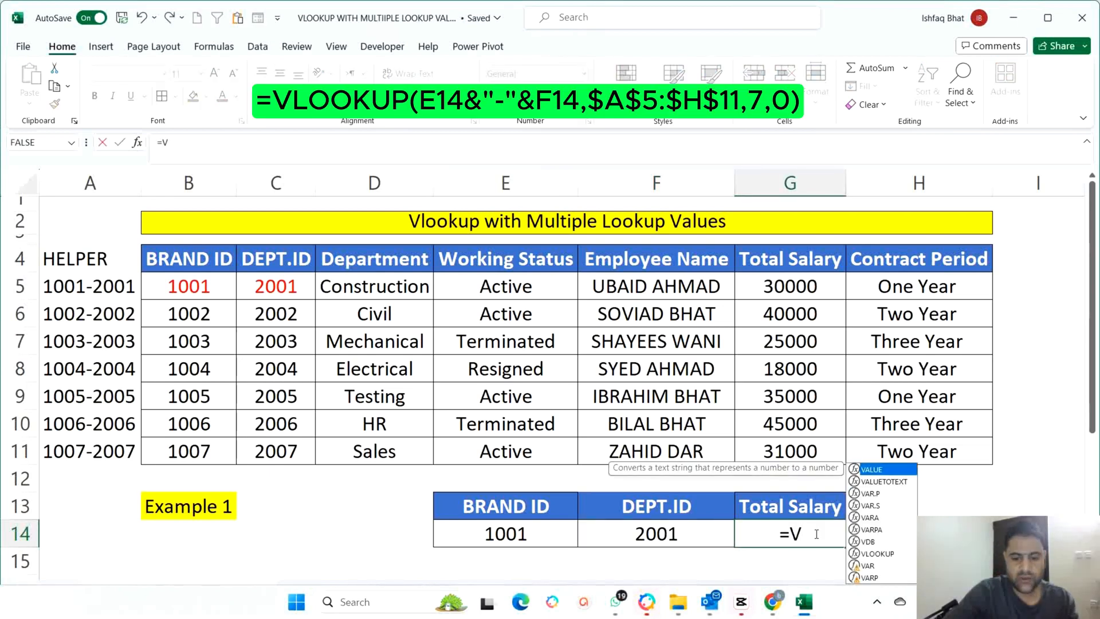
text(LOOKUP)
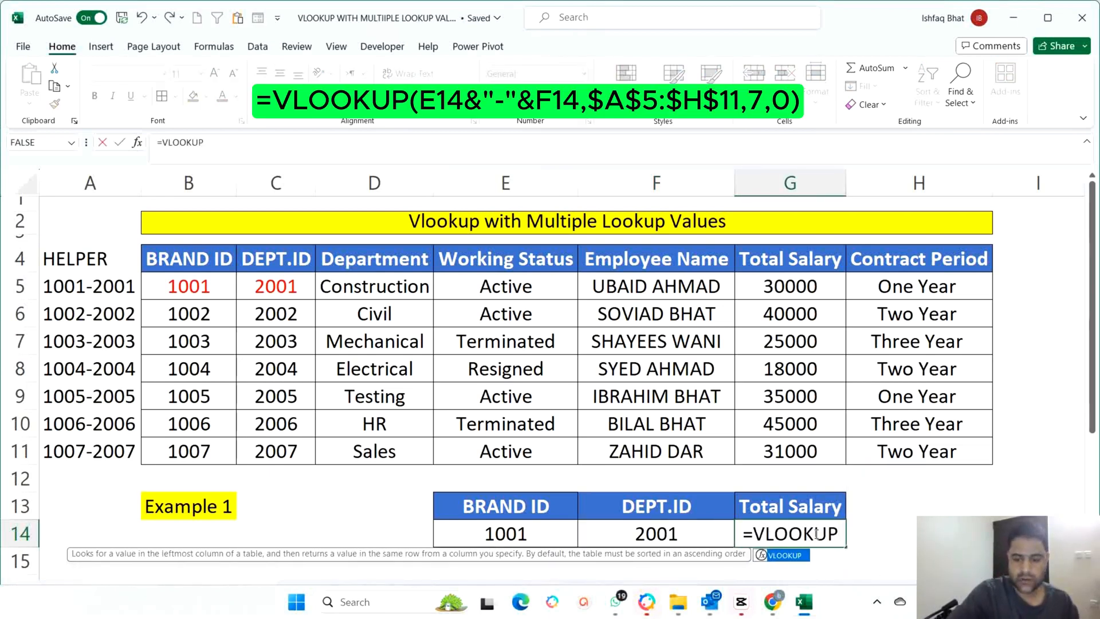
text(()
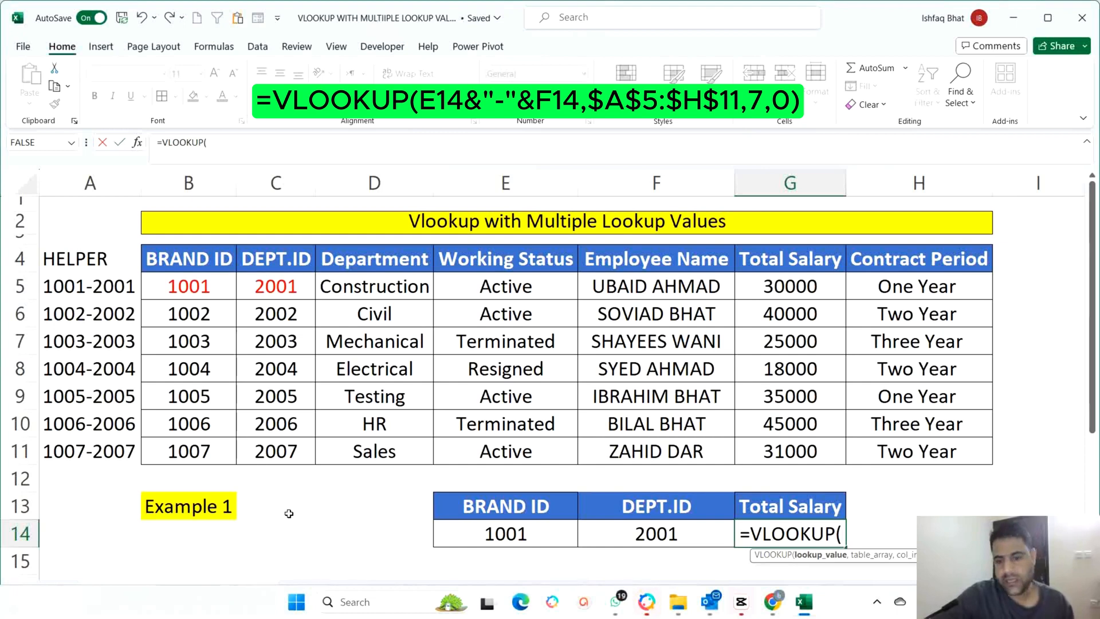
click(561, 532)
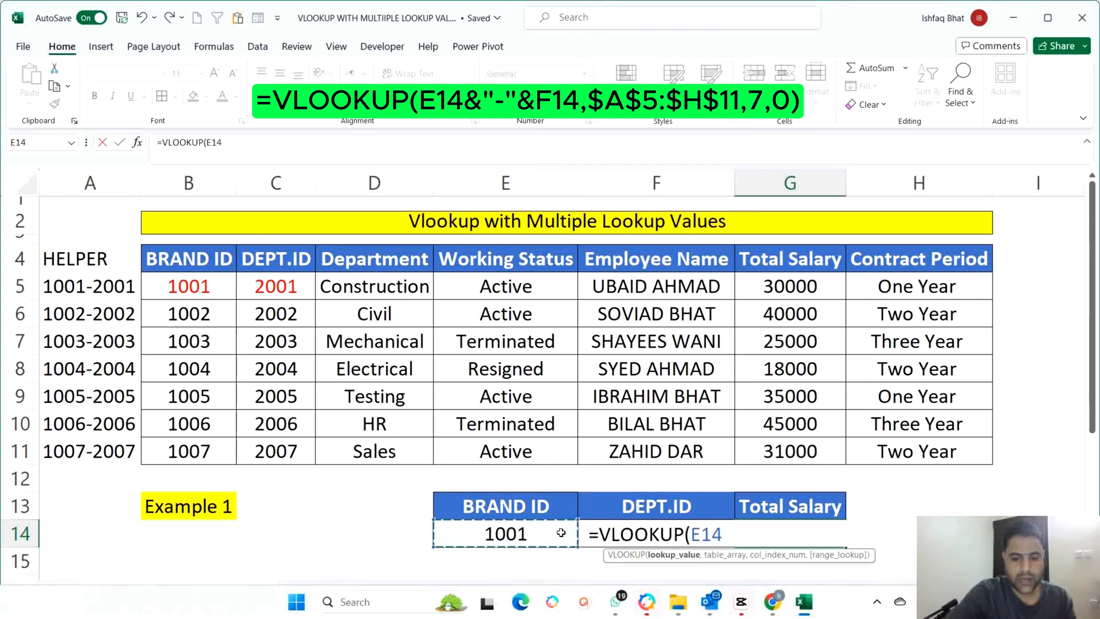
text(&"-)
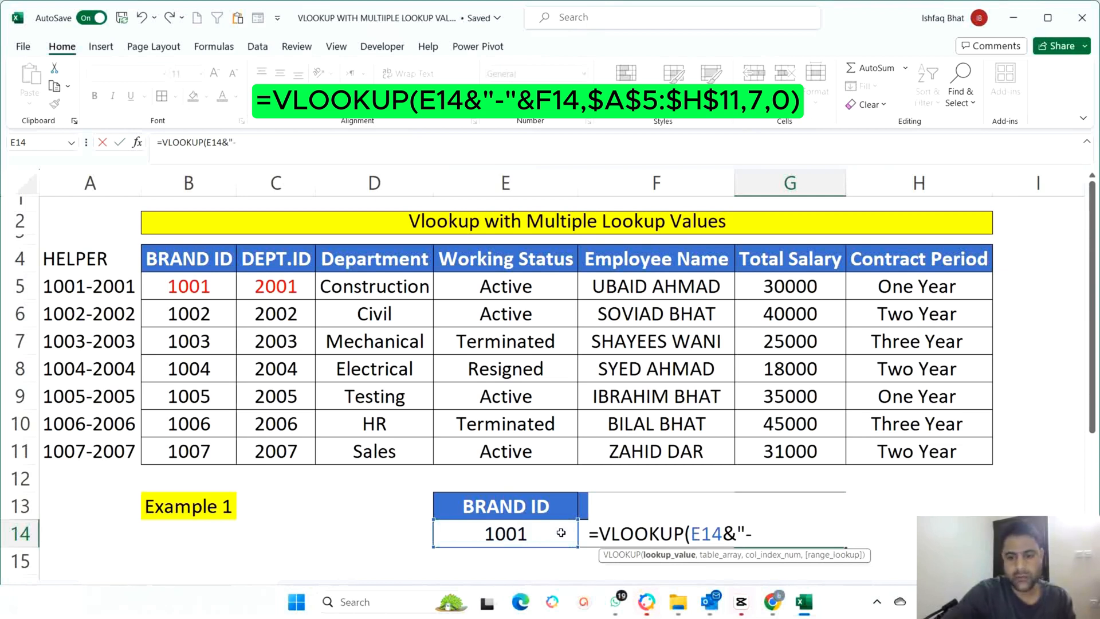
text(")
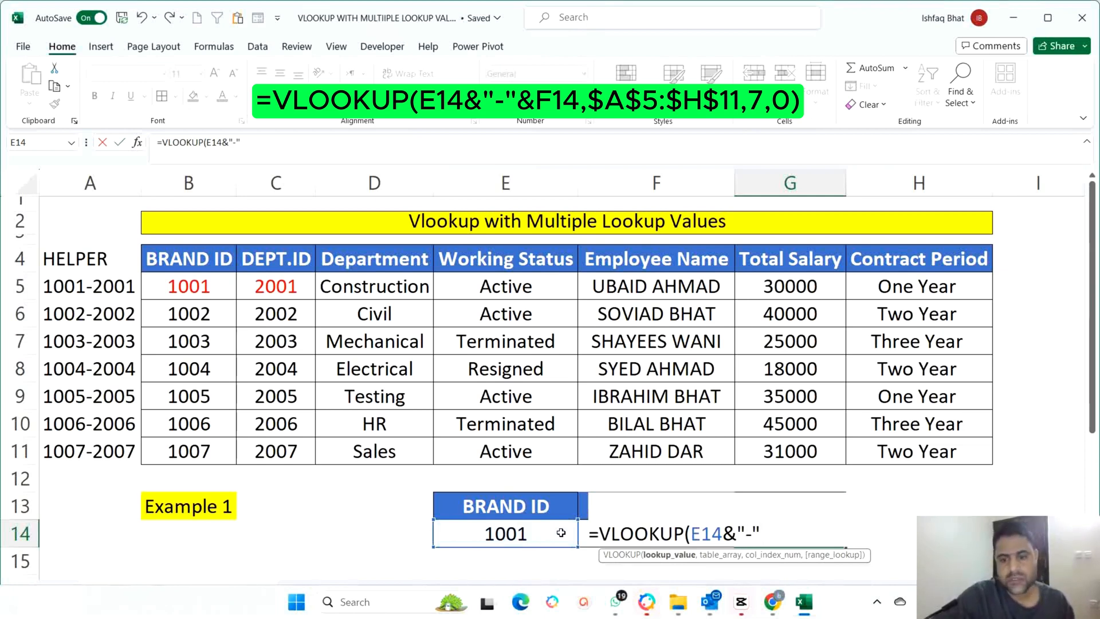
text(&)
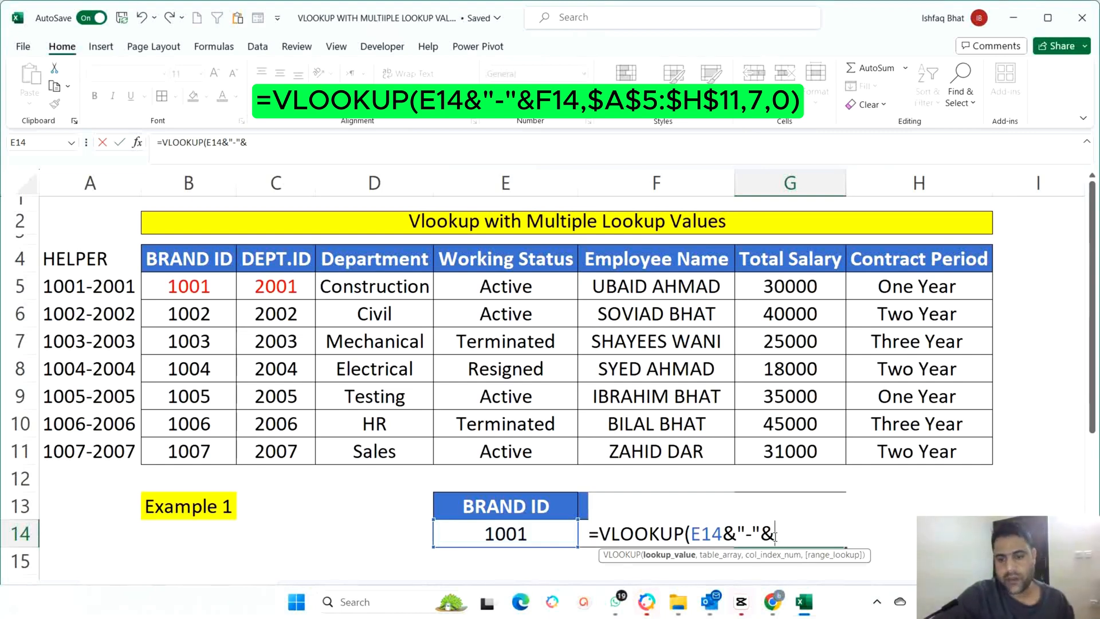
text(F1)
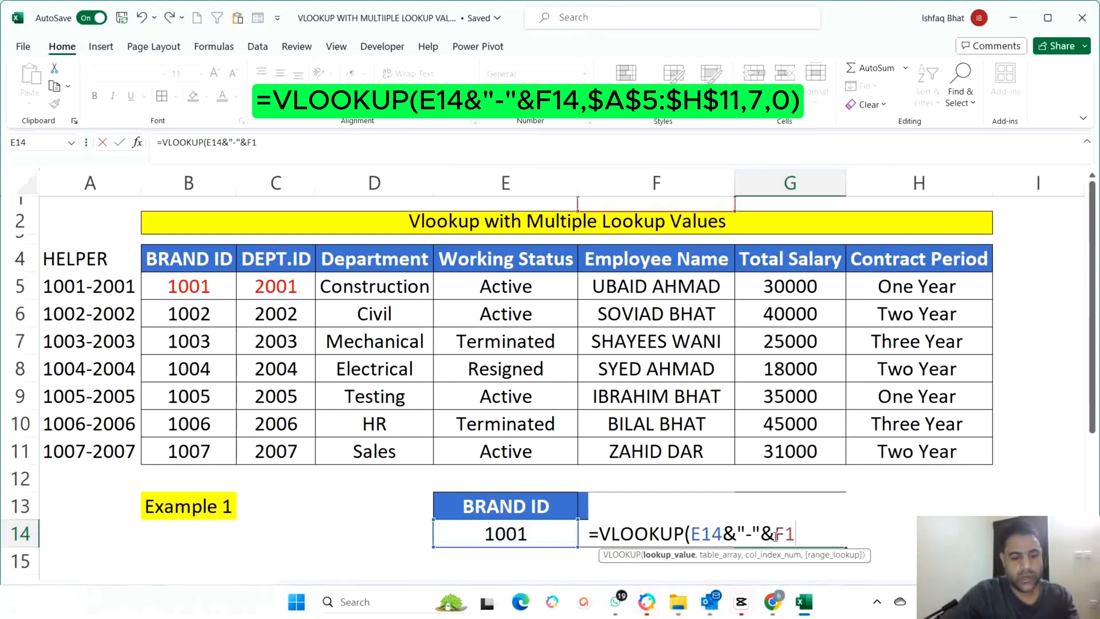
text(4,)
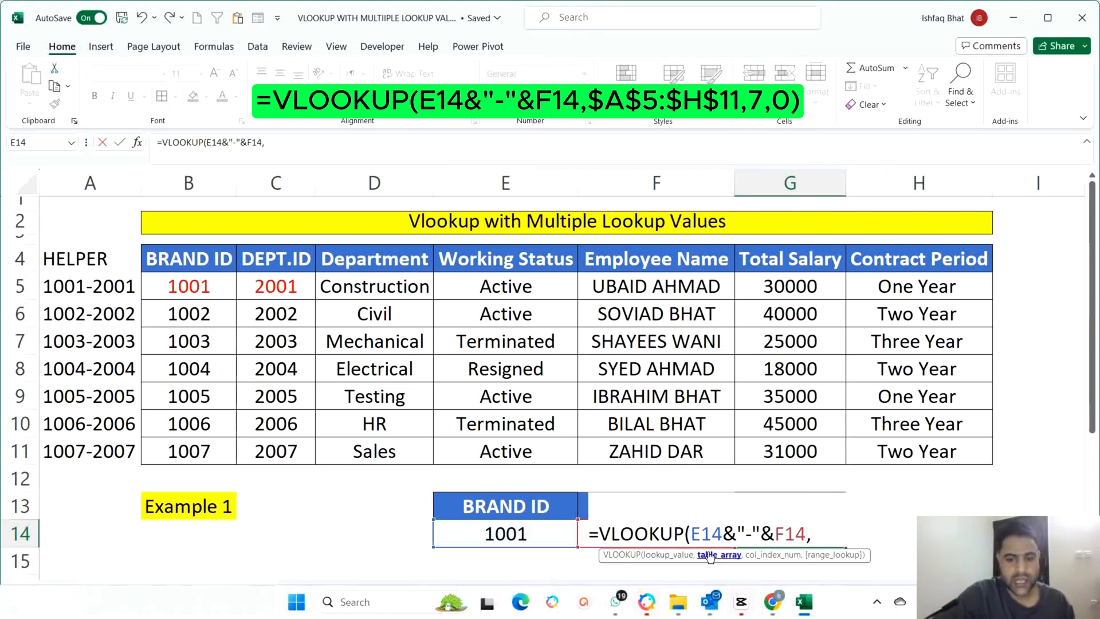
- Complete the VLOOKUP in G14 with table array $A$5:$H$11, column index 7 and range lookup 0
click(106, 287)
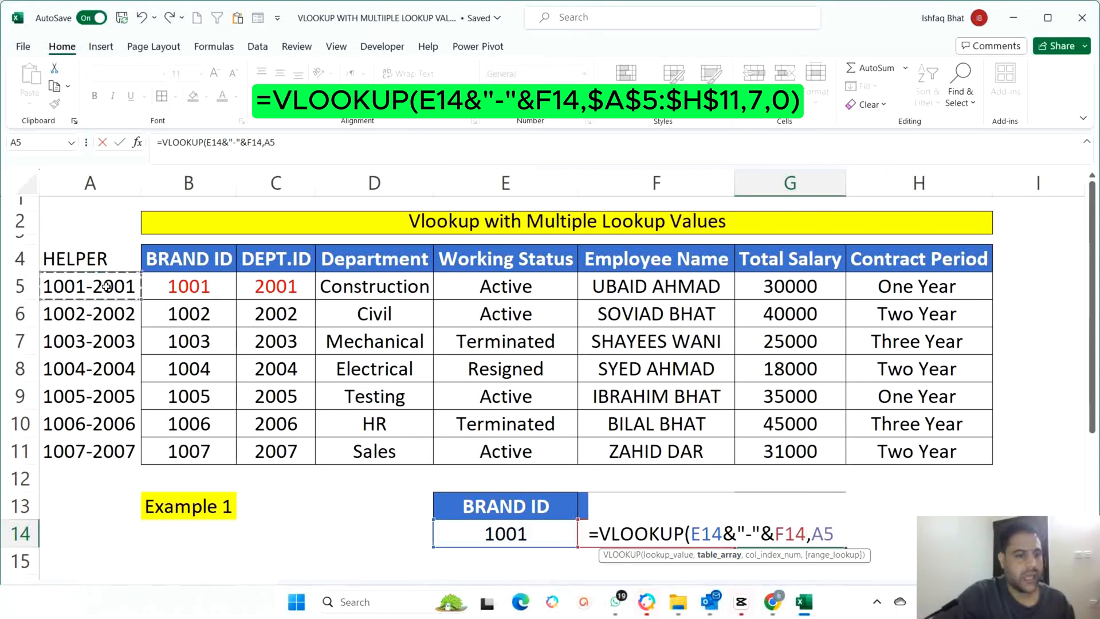
key(ctrl+shift+Down)
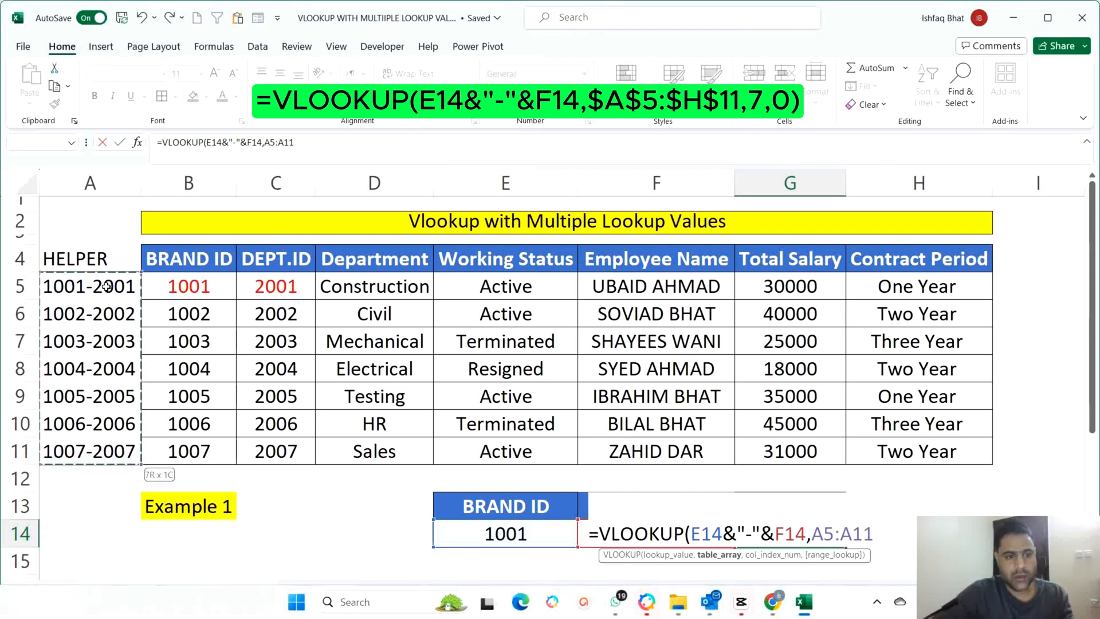
key(ctrl+shift+Right)
key(F4)
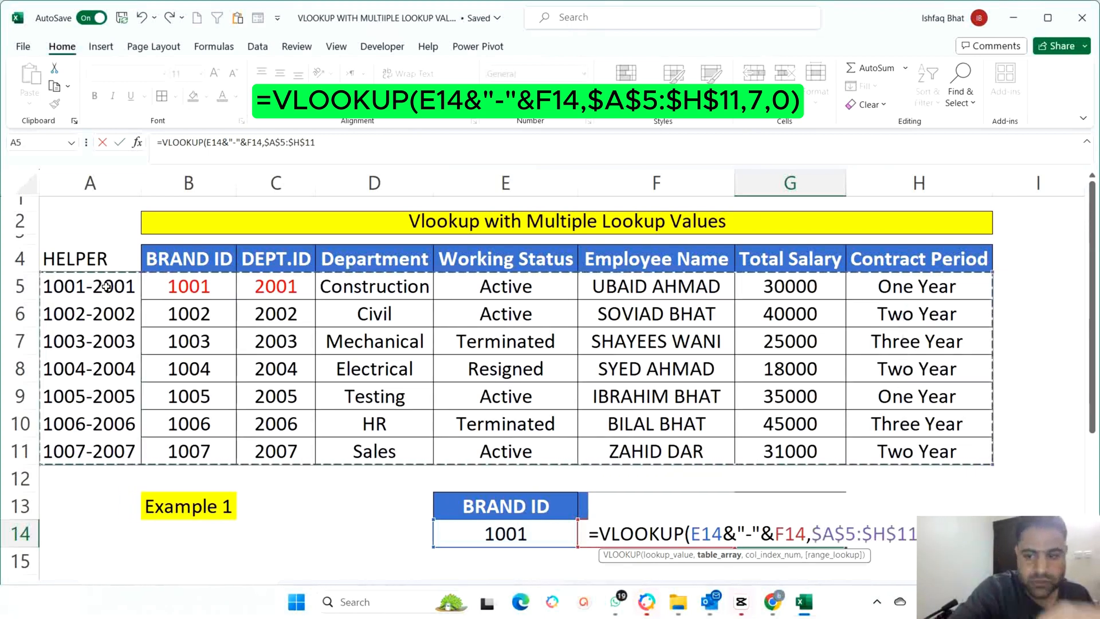
text(,7)
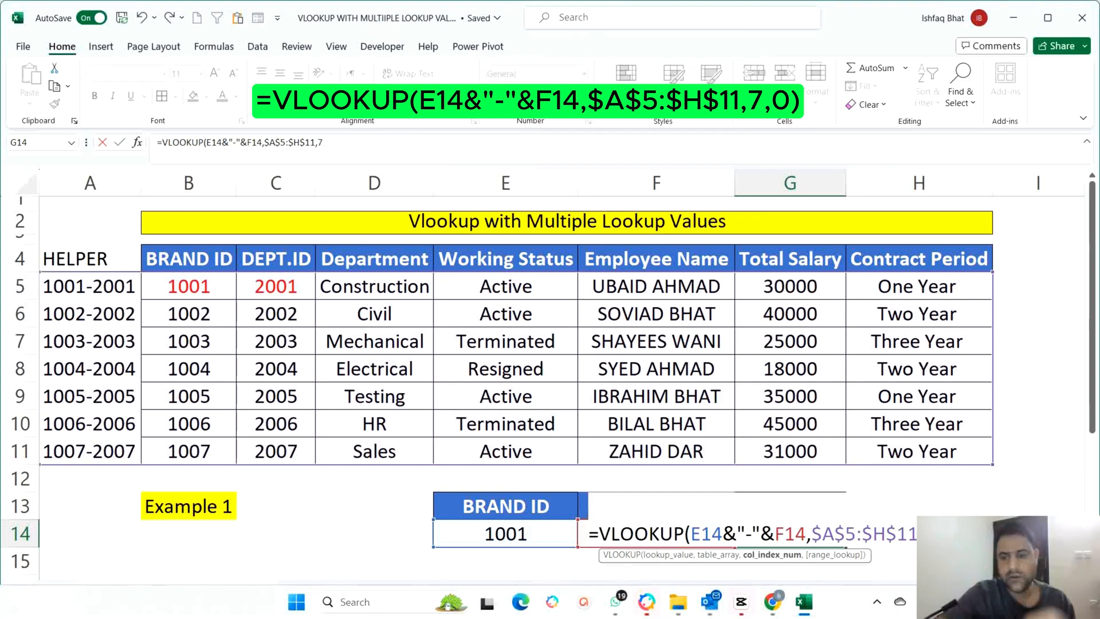
text(,0)
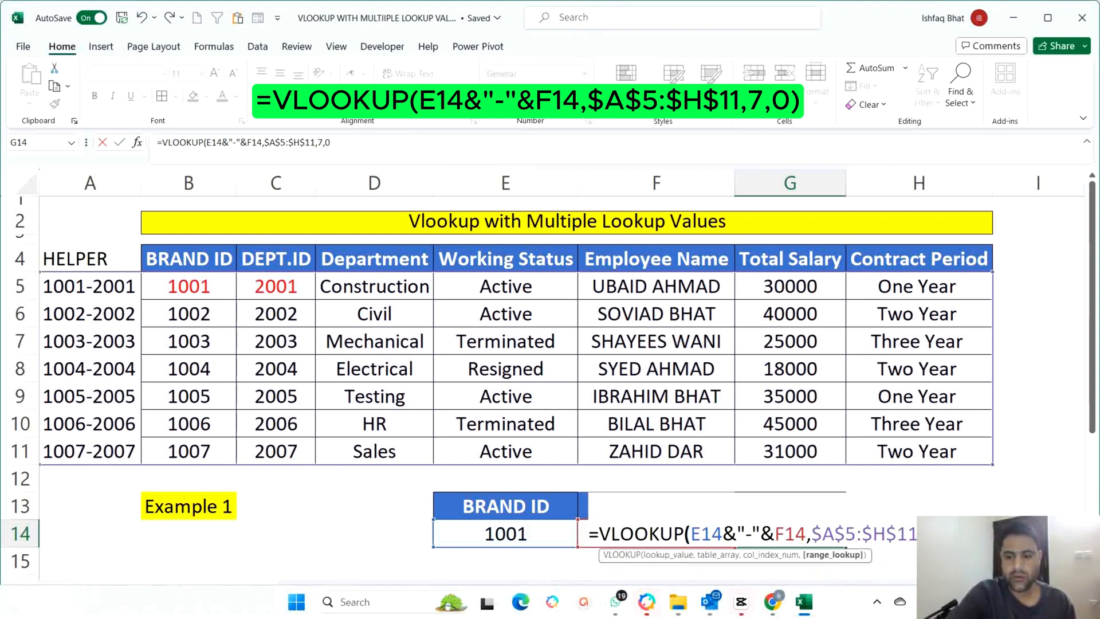
key(Return)
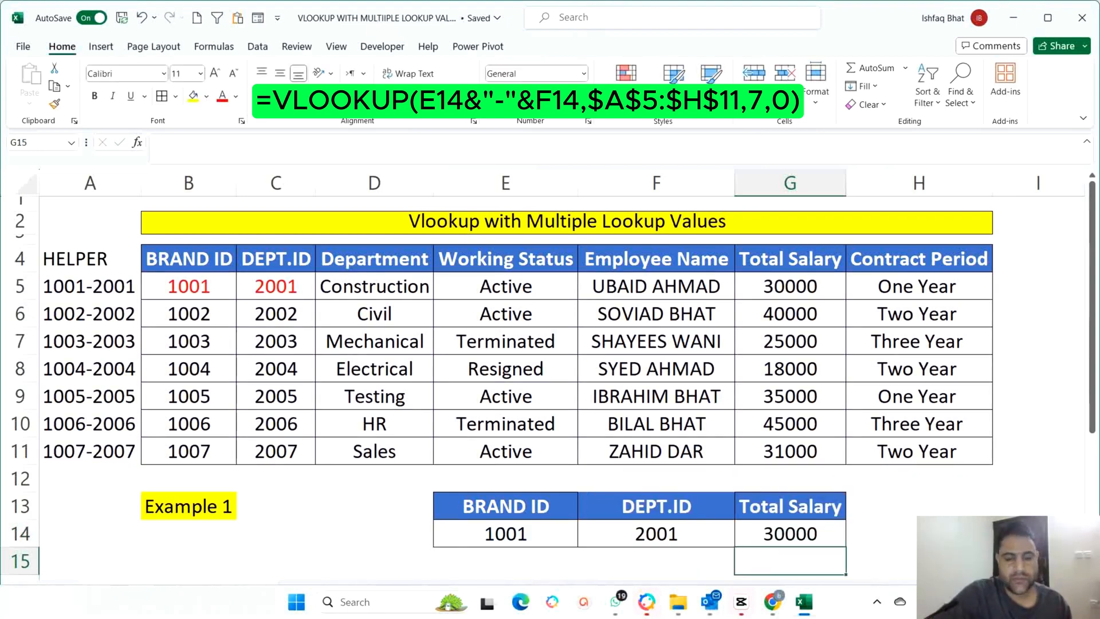
- Color the first record's cells B5:G5 red and select the Total Salary result cell G14
click(211, 283)
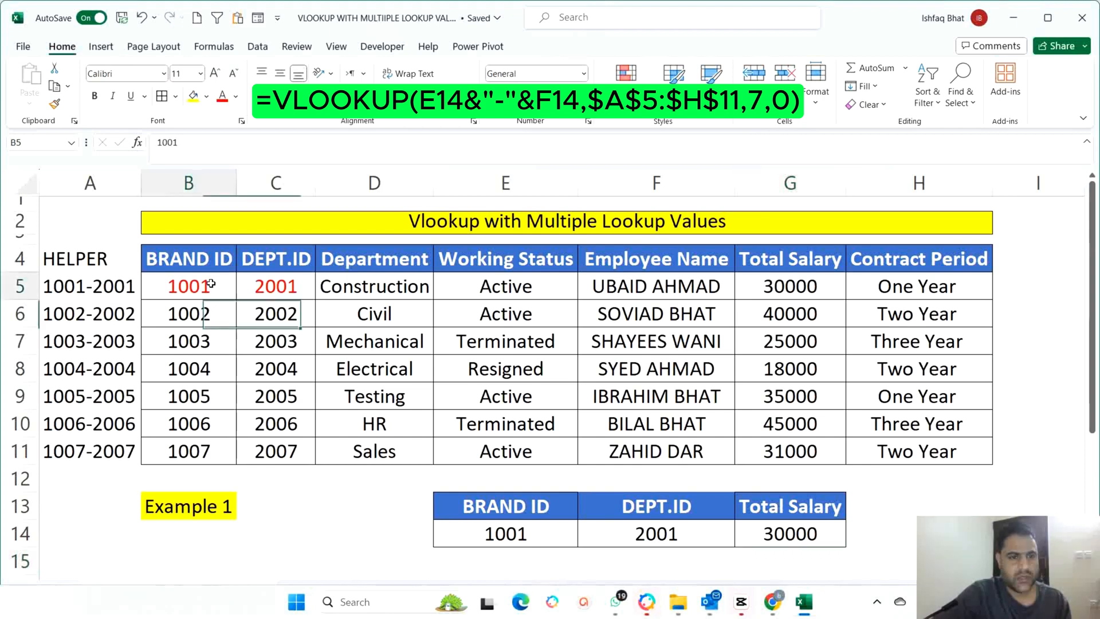
drag(210, 283, 808, 288)
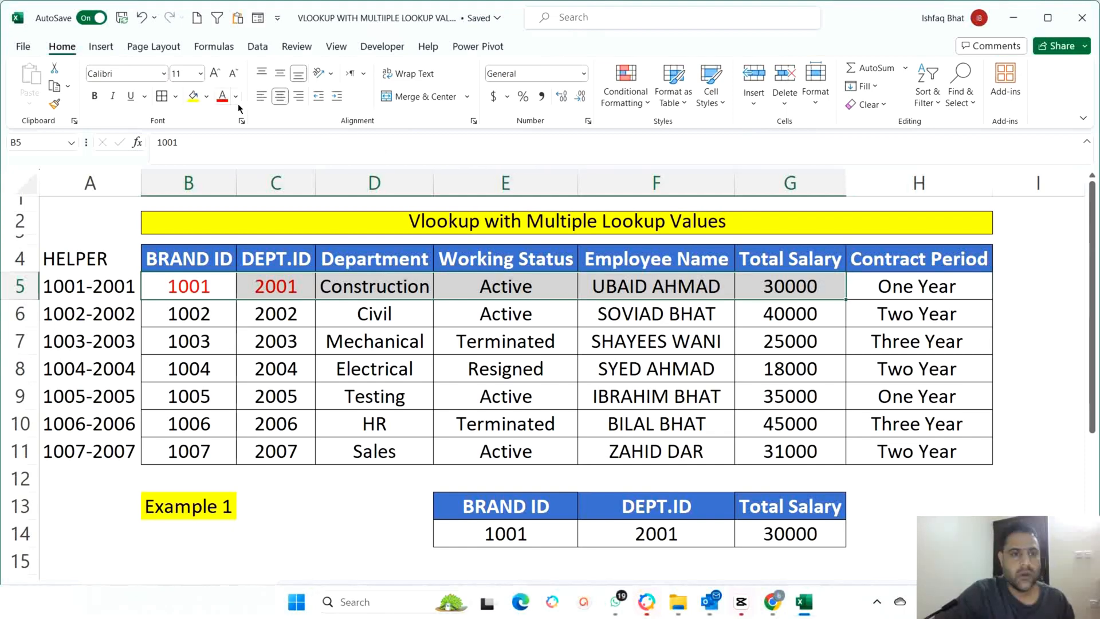
click(223, 97)
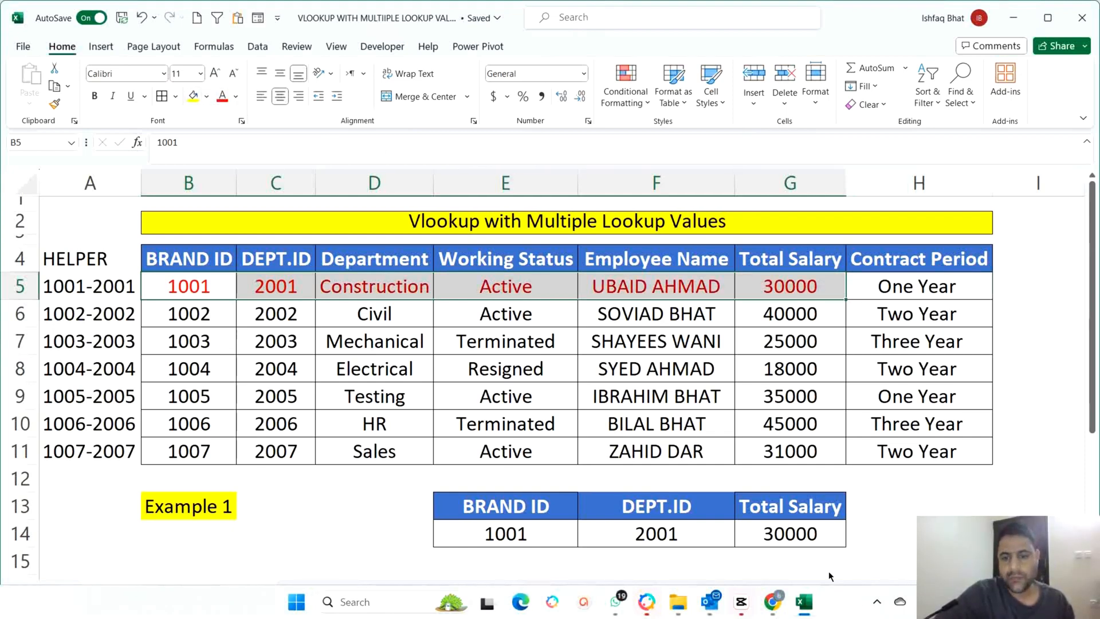
click(796, 533)
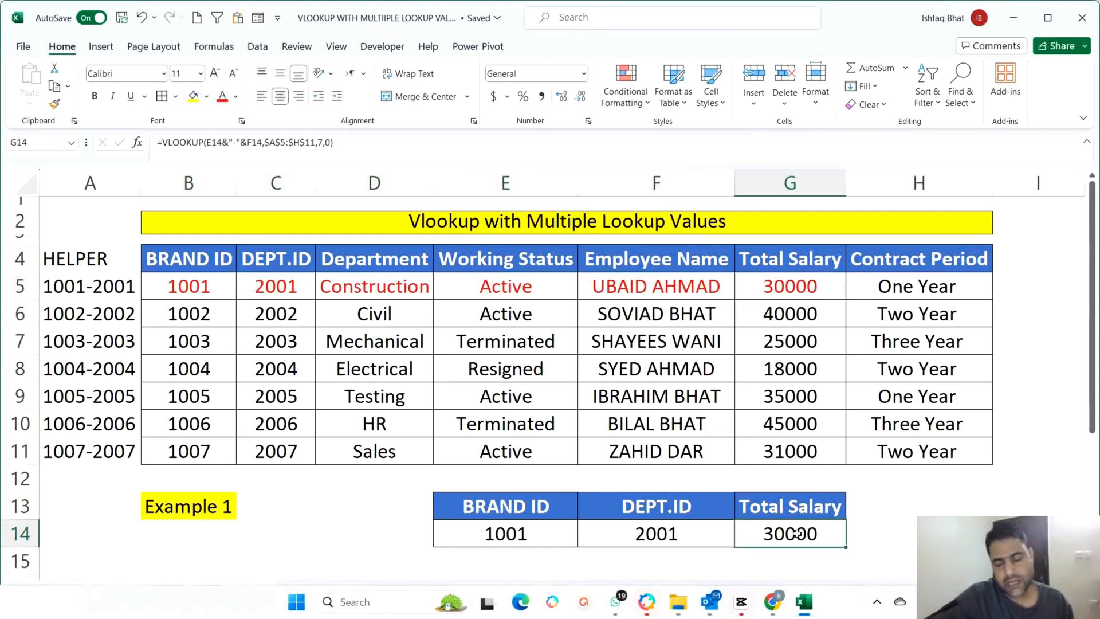
- Choose BRAND ID 1007 in E14 and fill the matching table IDs in B11:C11 with yellow
click(537, 528)
click(585, 540)
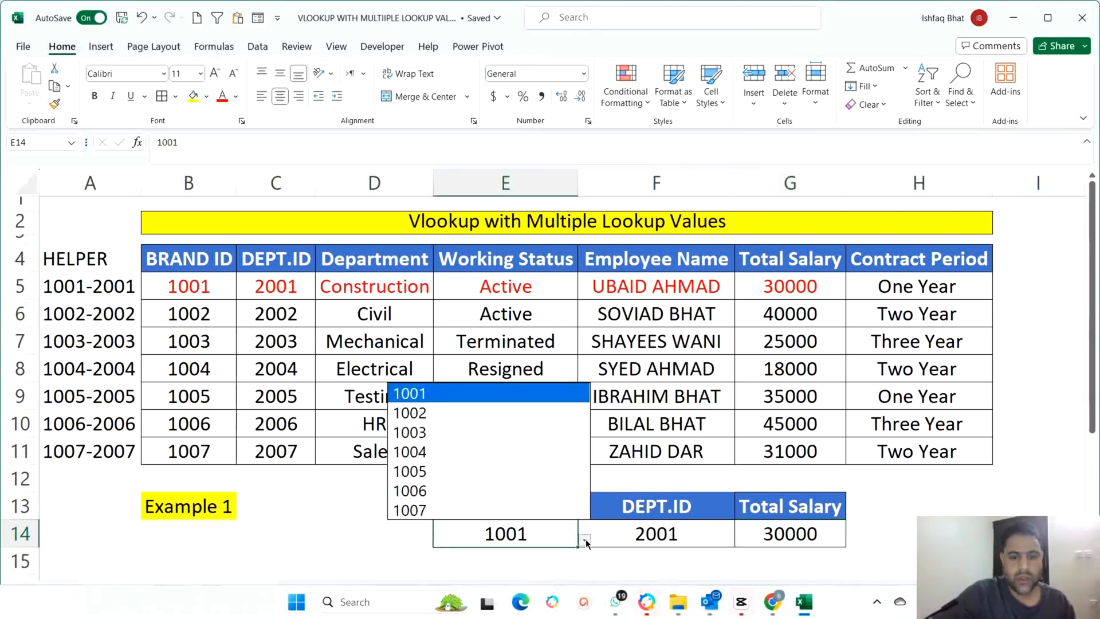
click(456, 504)
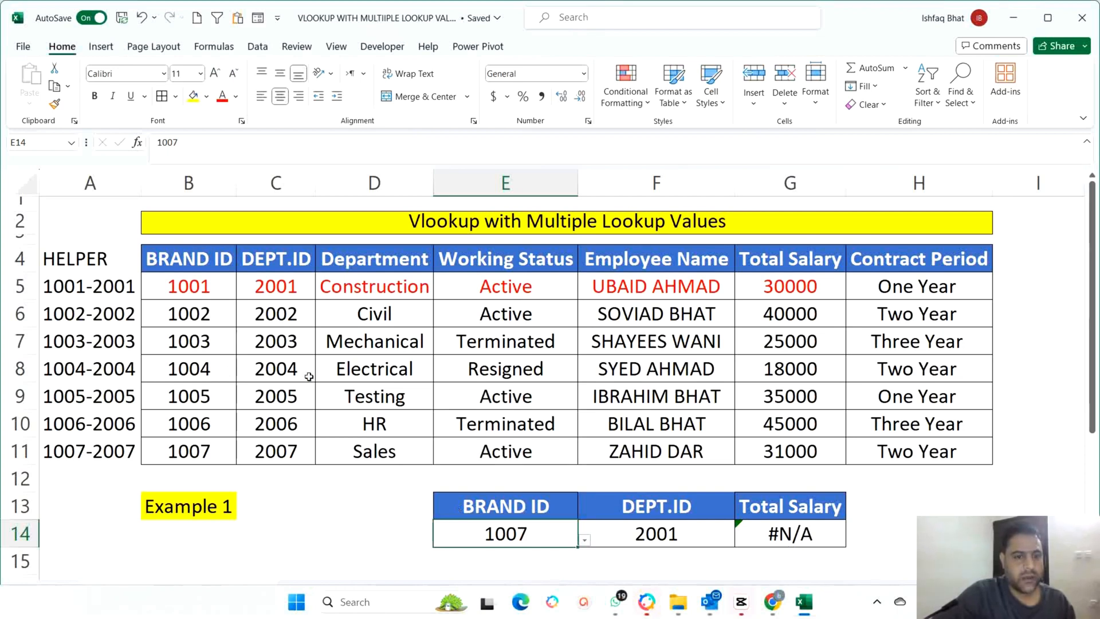
drag(225, 453, 255, 451)
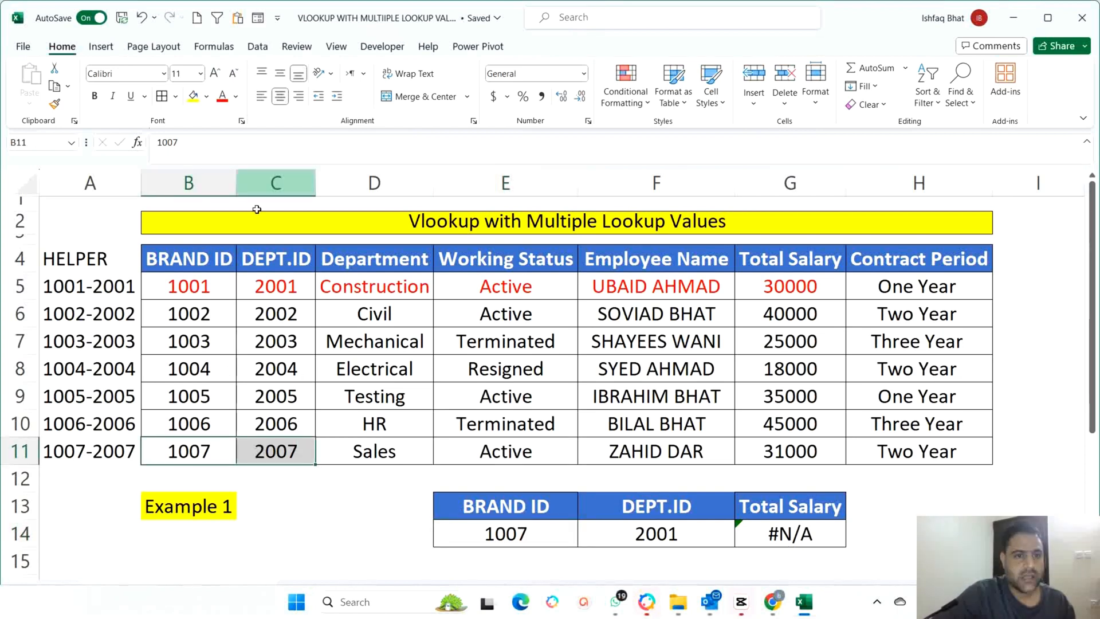
click(194, 102)
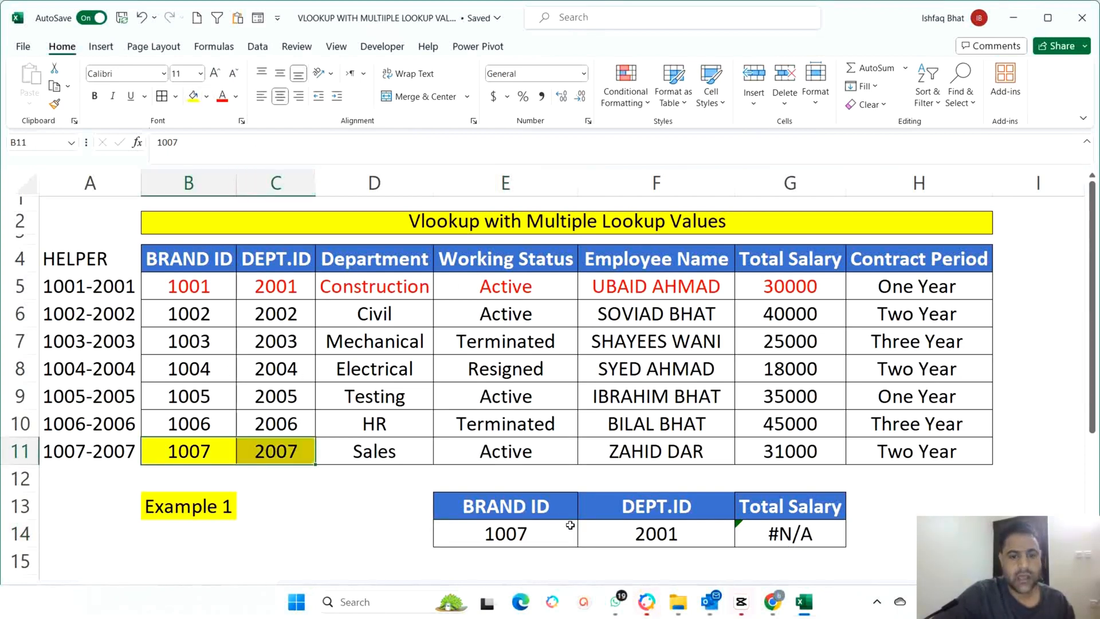
- Choose DEPT.ID 2007 in lookup cell F14 to pair with the BRAND ID
click(530, 535)
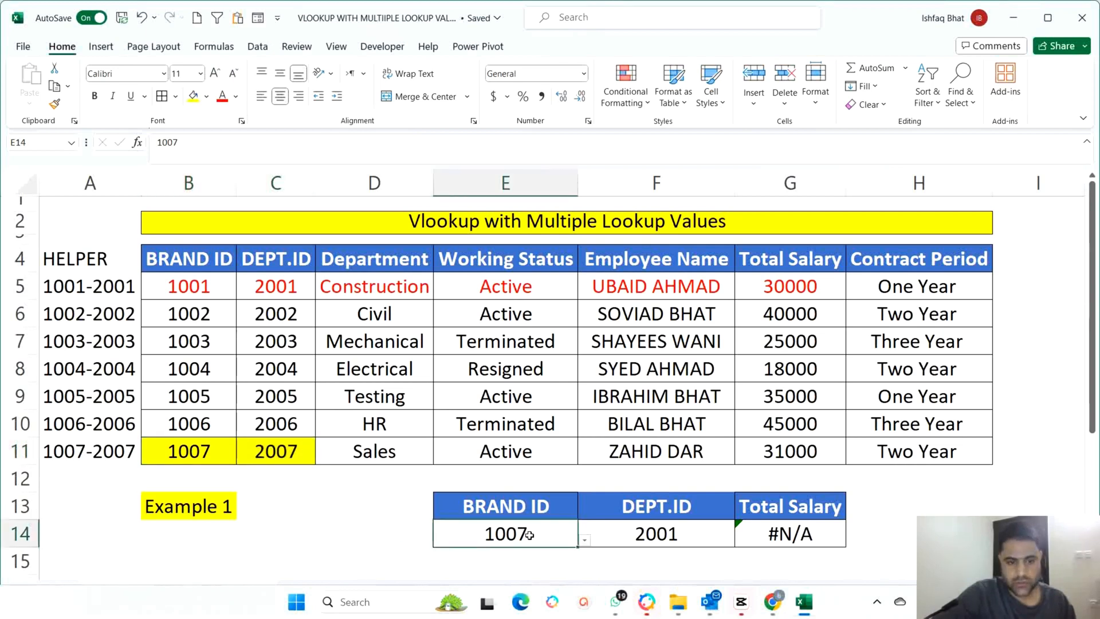
click(650, 542)
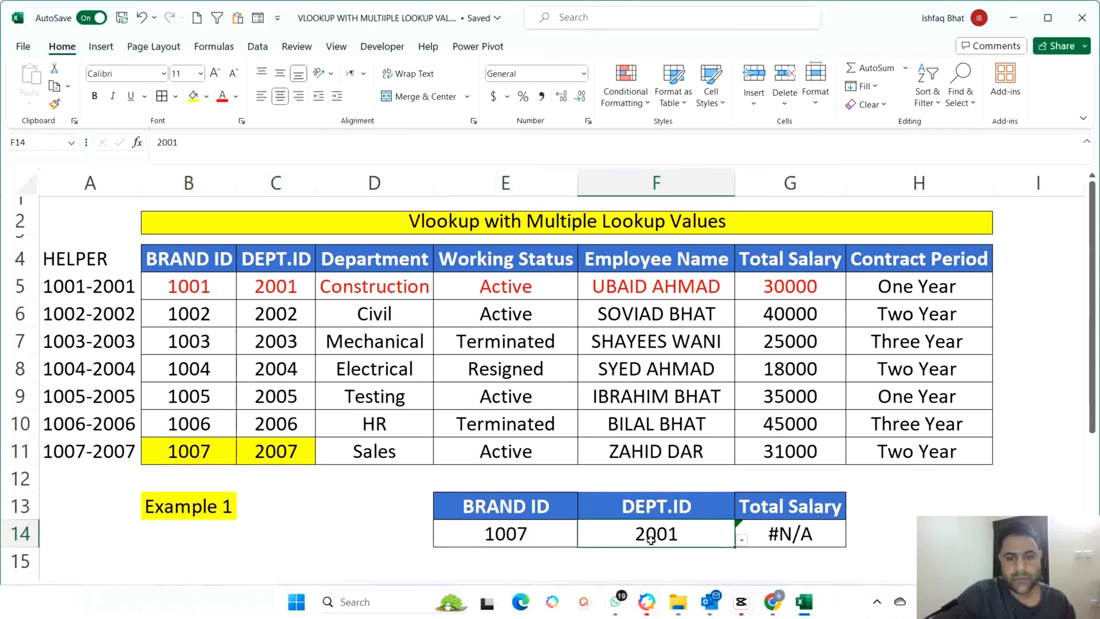
click(741, 540)
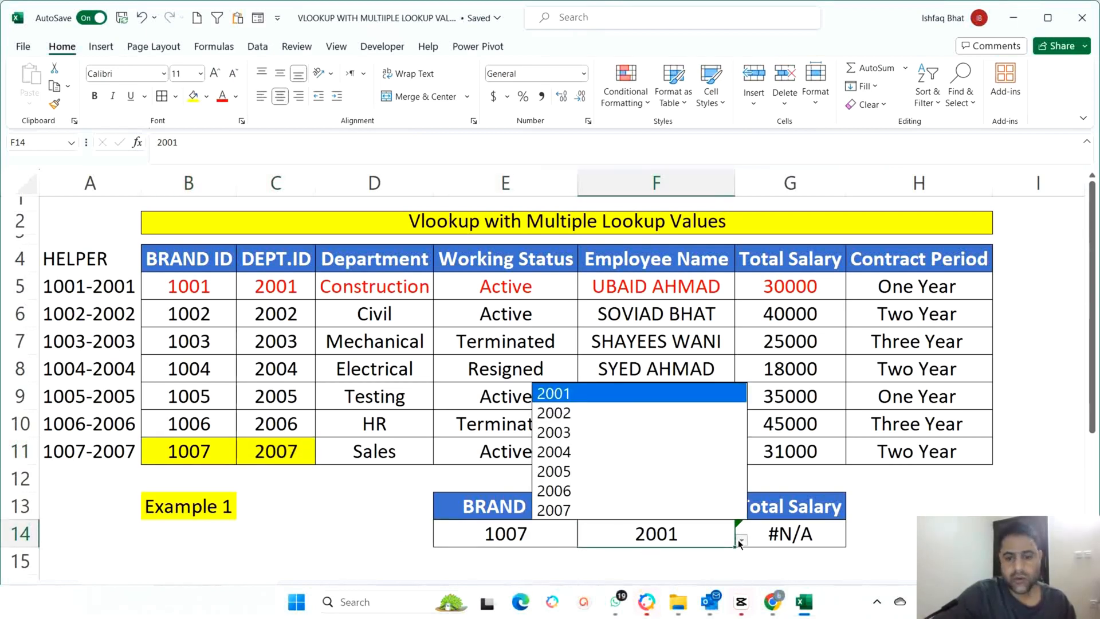
click(603, 514)
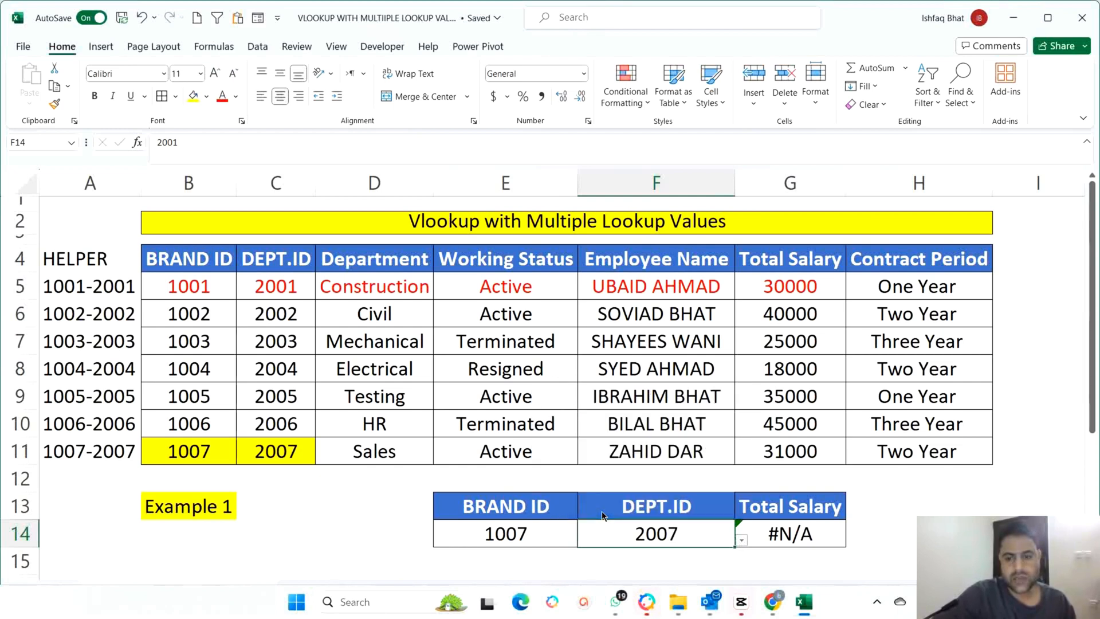
- Color the Total Salary values red in both the last record's cell G11 and the lookup result cell G14
click(793, 452)
click(221, 97)
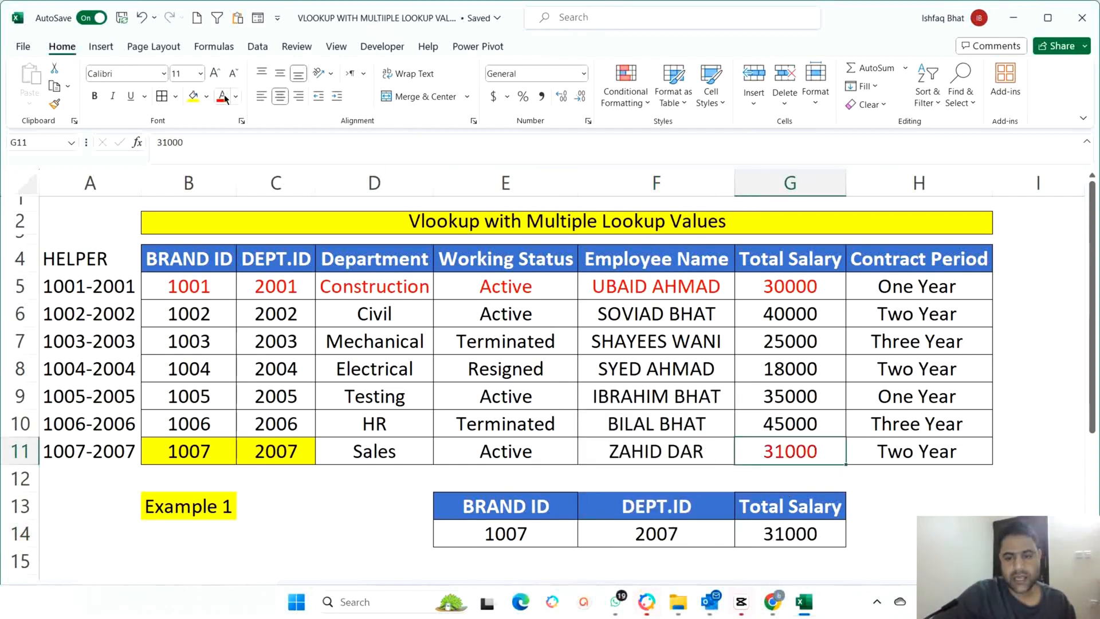
key(ctrl+z)
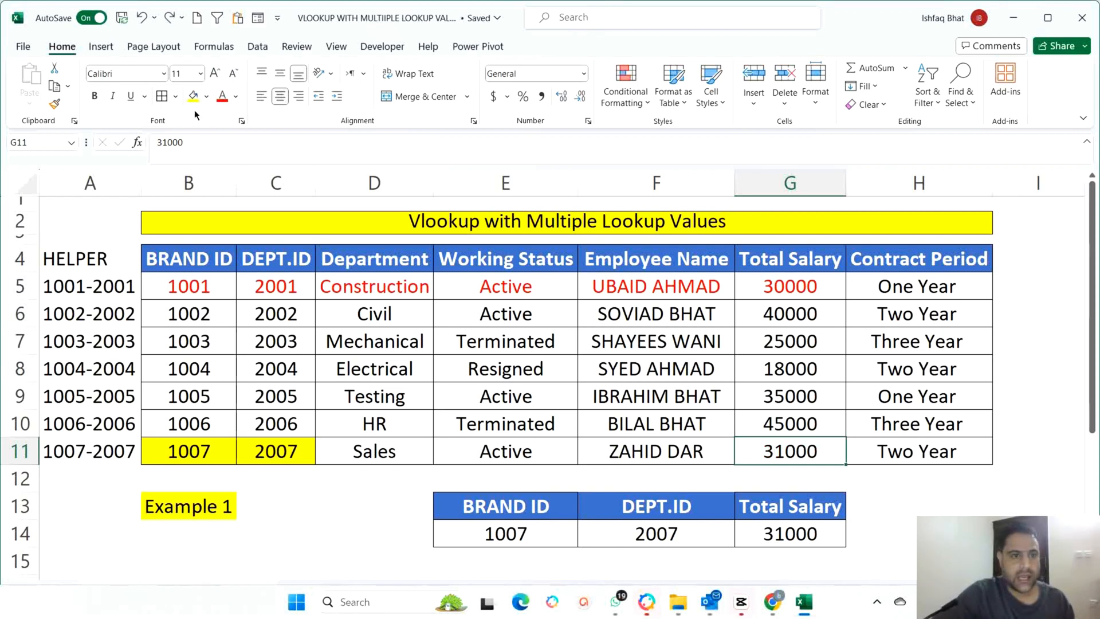
click(222, 97)
click(805, 529)
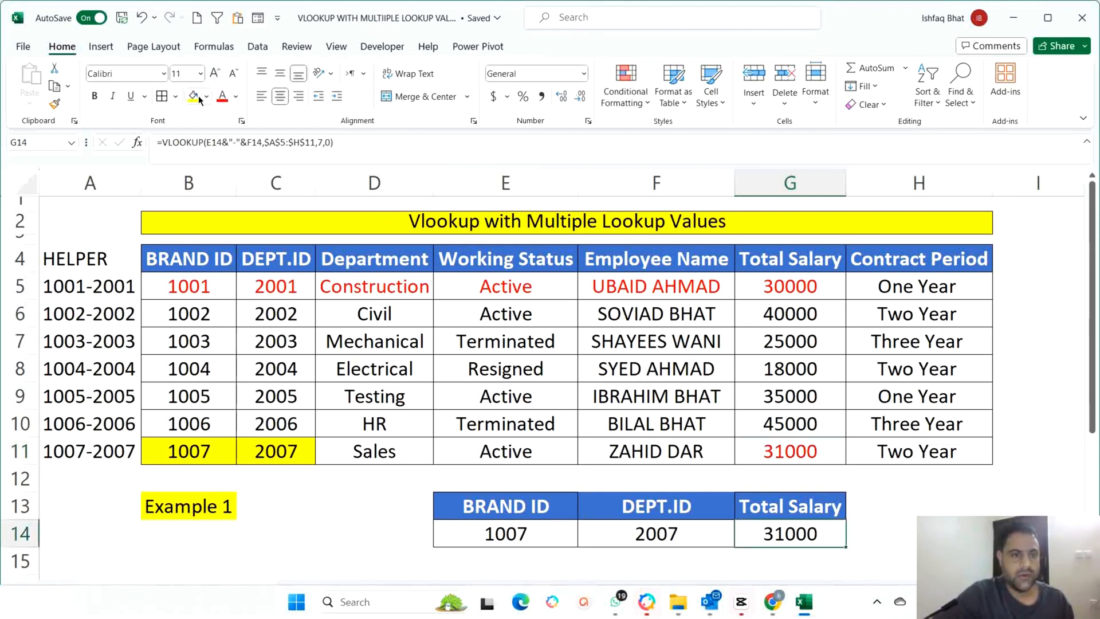
click(223, 97)
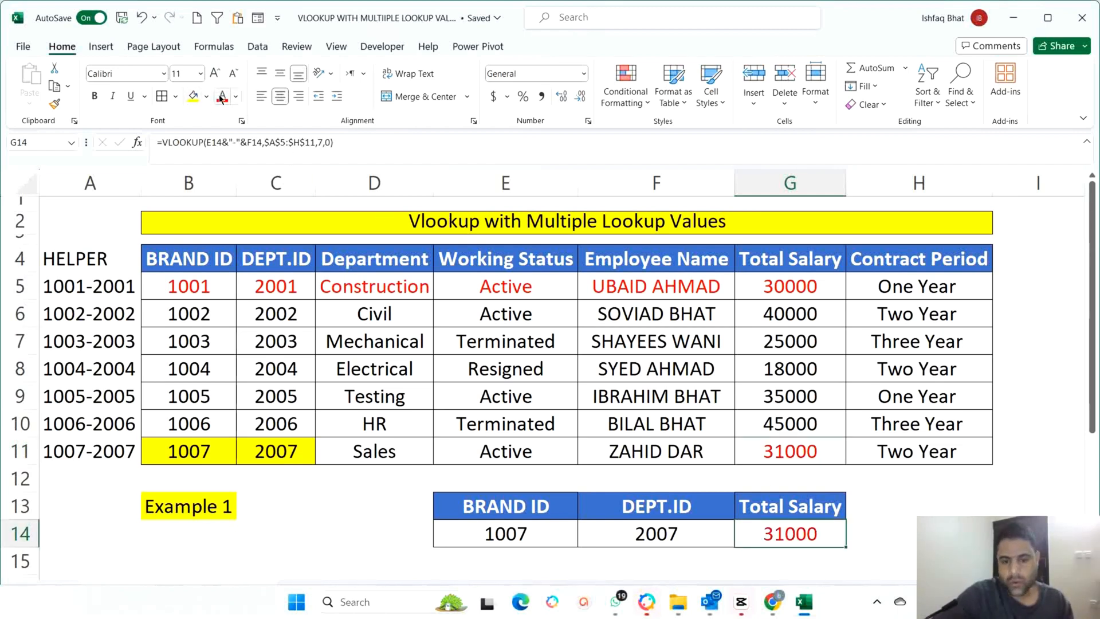
- Change the lookup pair to BRAND ID 1003 in E14 and DEPT.ID 2003 in F14
click(523, 528)
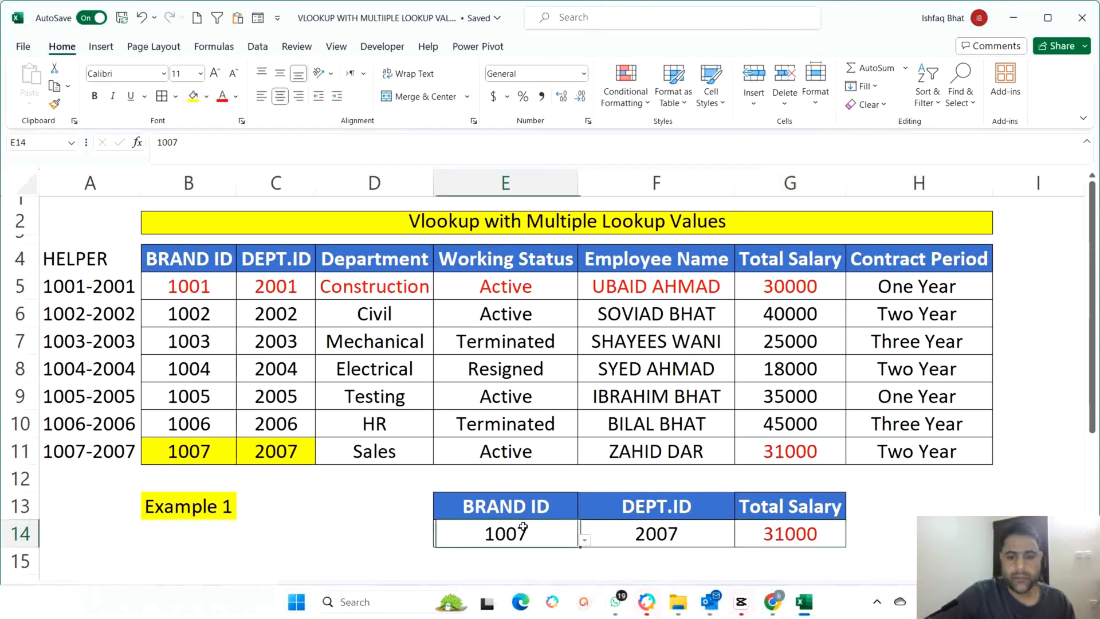
click(585, 541)
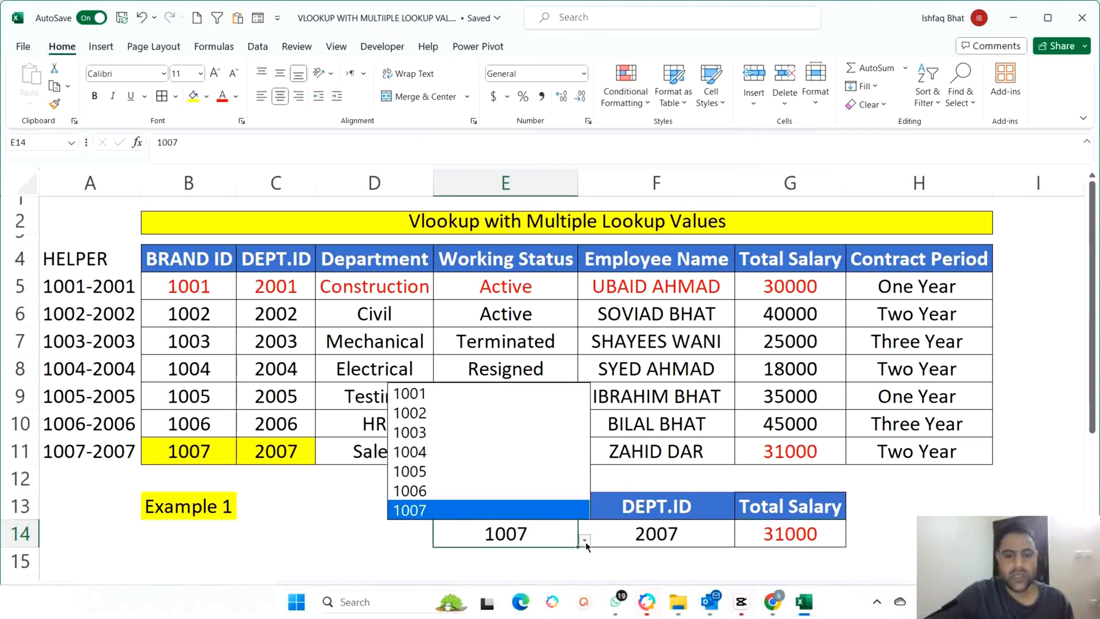
click(448, 434)
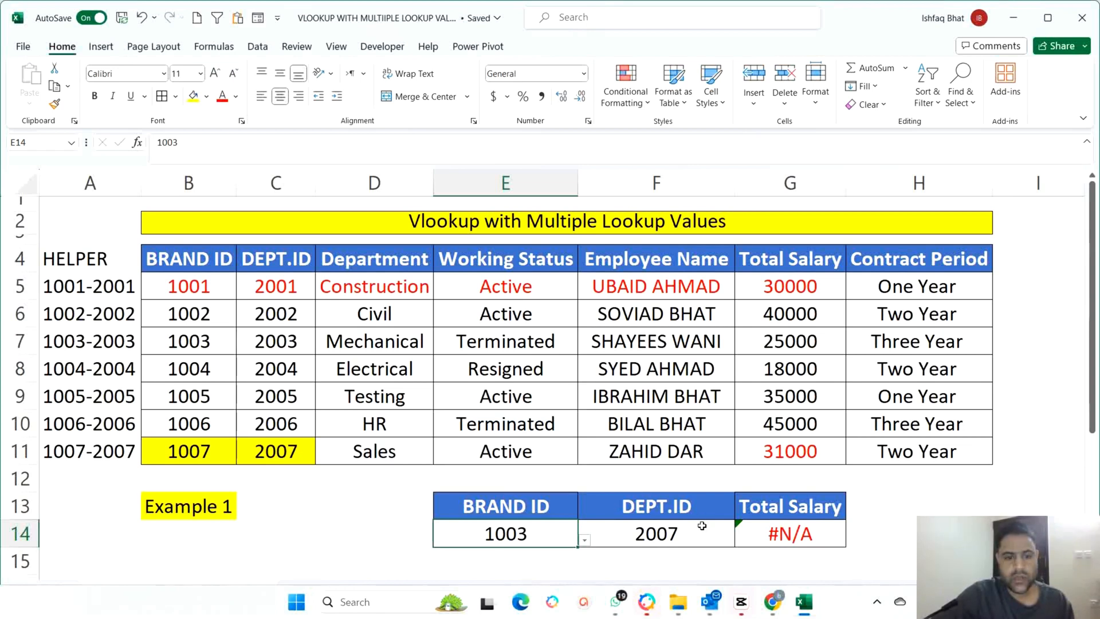
click(676, 533)
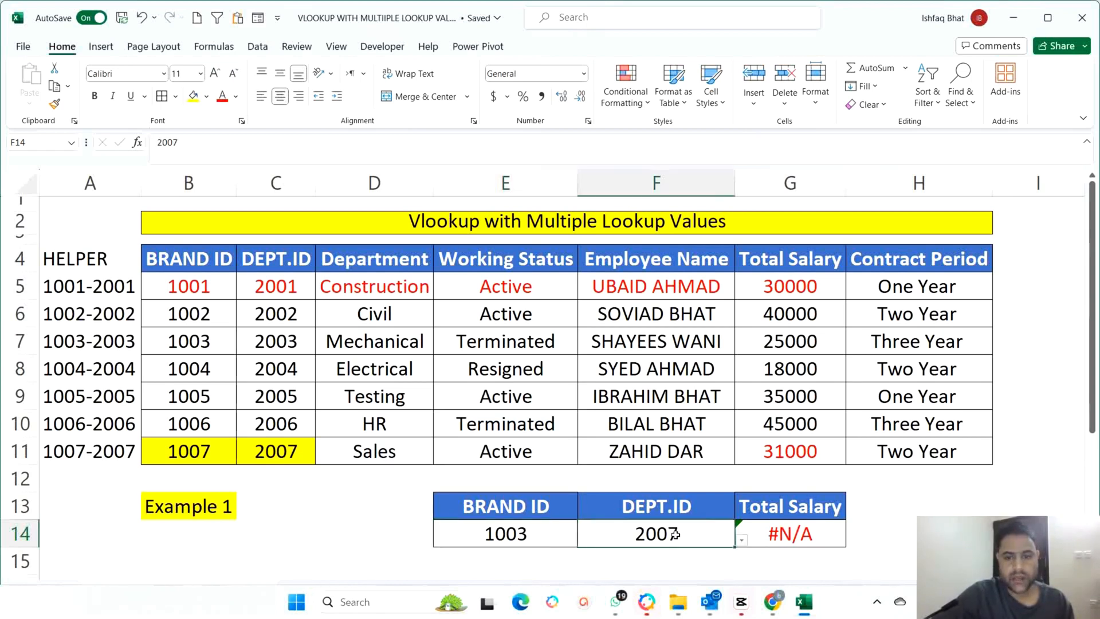
click(741, 541)
click(550, 432)
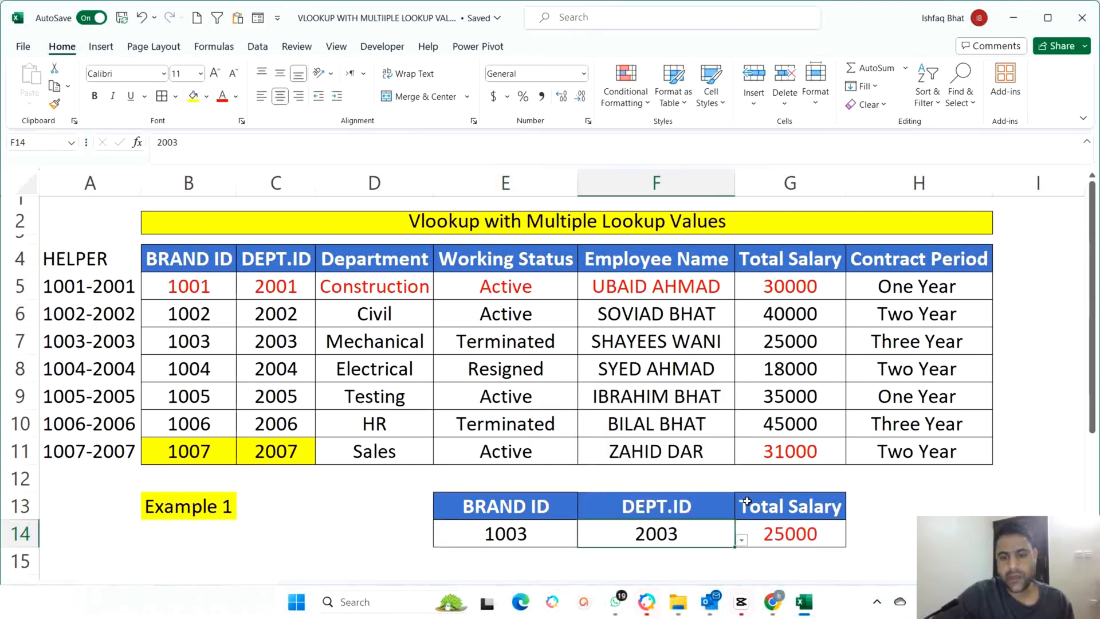
- Check the lookup cells E14:G14 and color the matching record's cells B7:G7 red
drag(517, 528, 612, 531)
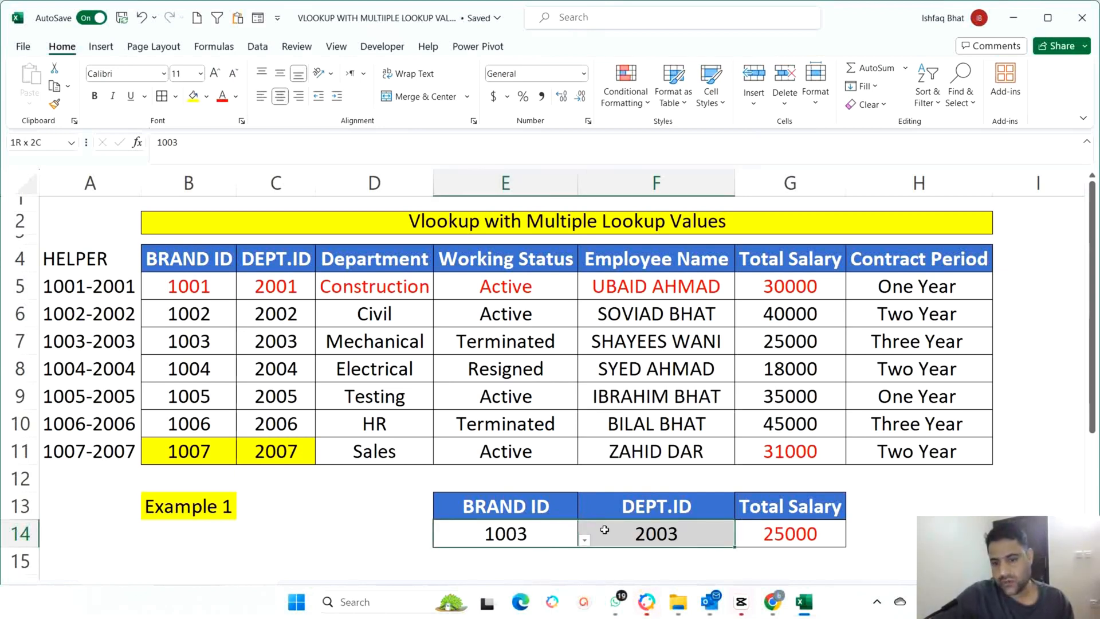
click(789, 537)
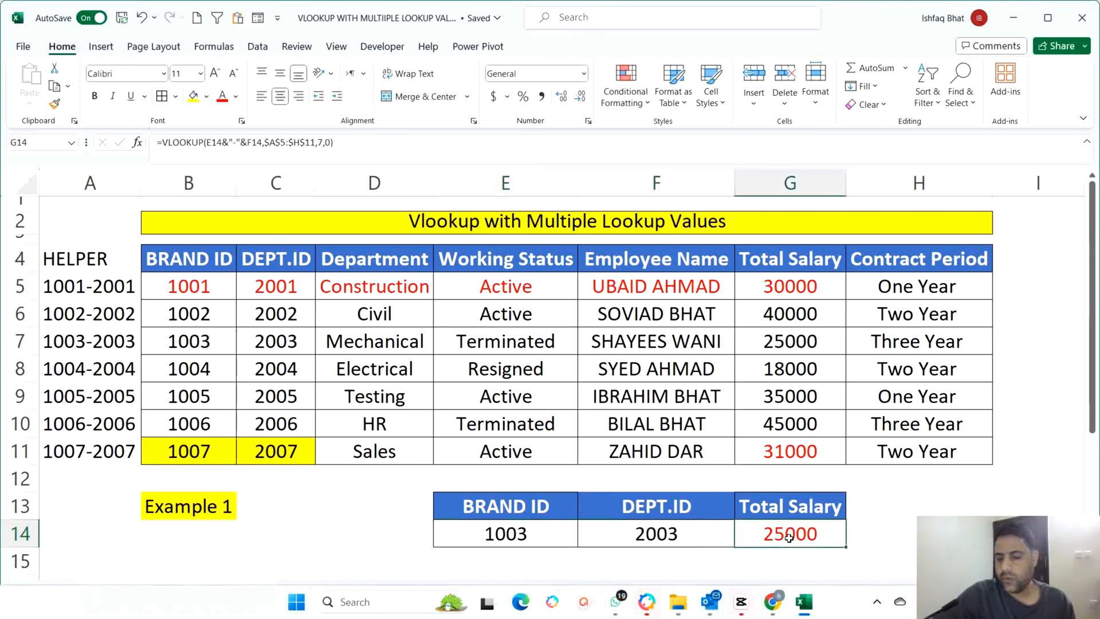
drag(211, 342, 742, 338)
click(222, 97)
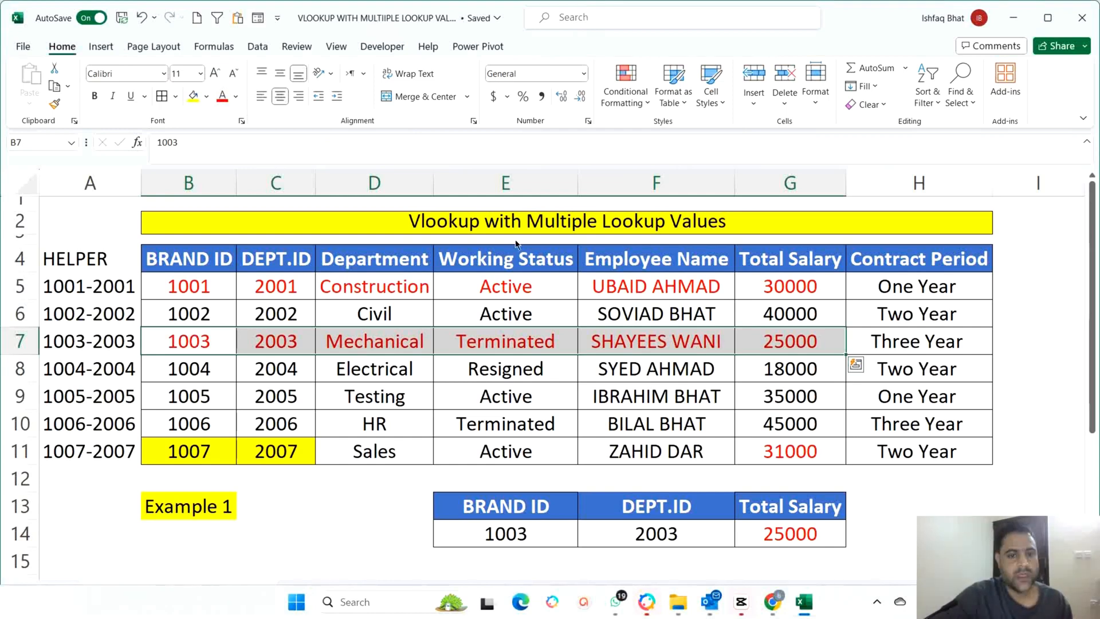
click(528, 310)
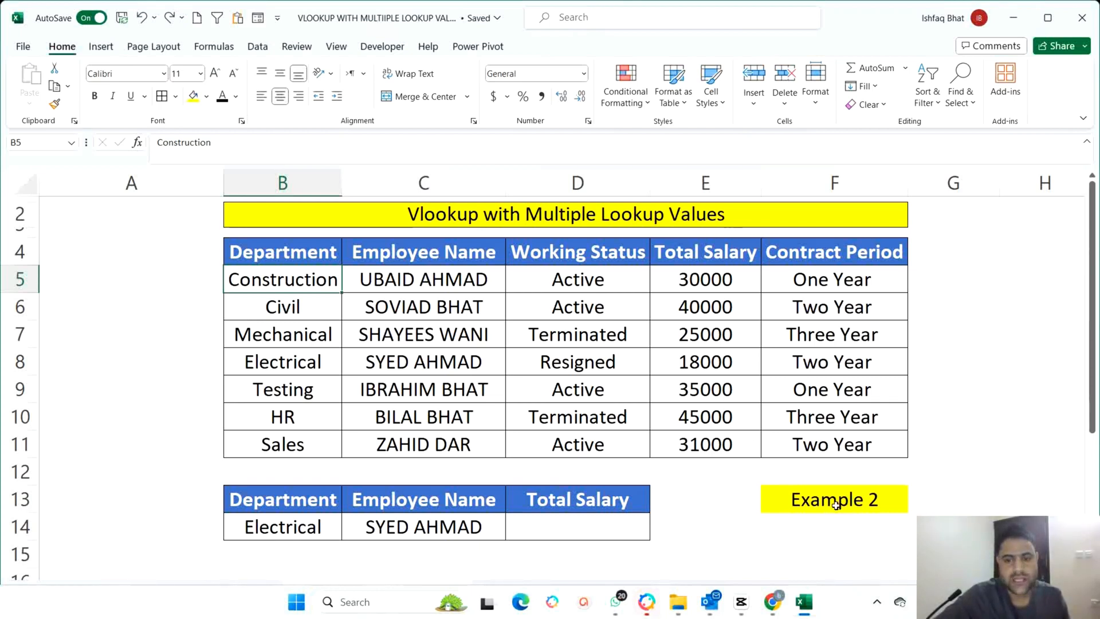
- Examine Example 2's Department and Employee Name lookup cells, ending on the empty Total Salary cell D14
click(836, 503)
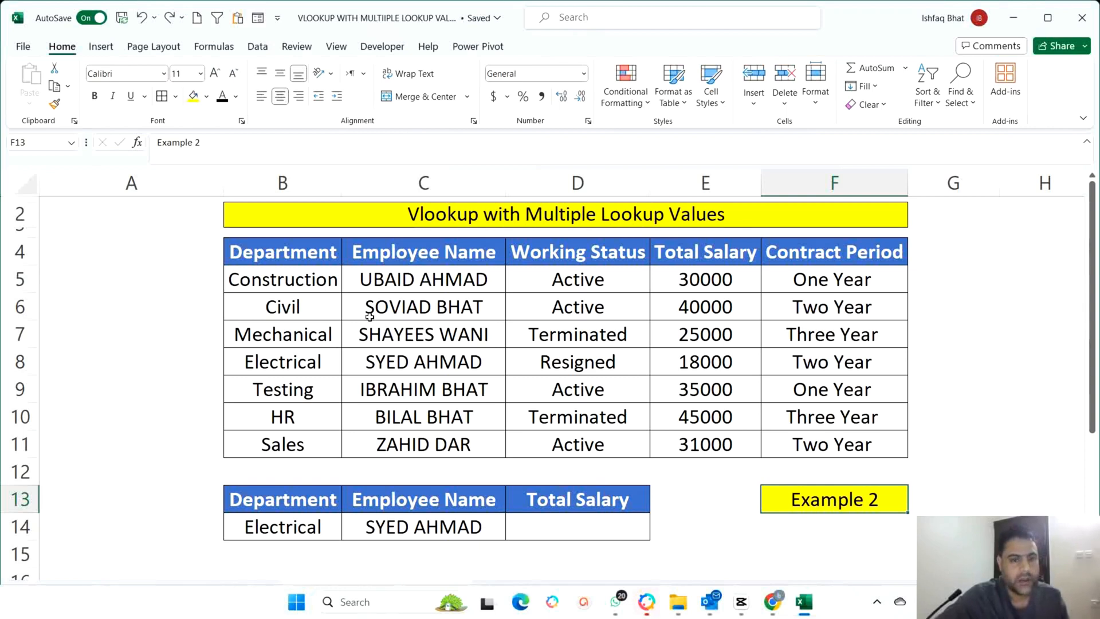
click(288, 522)
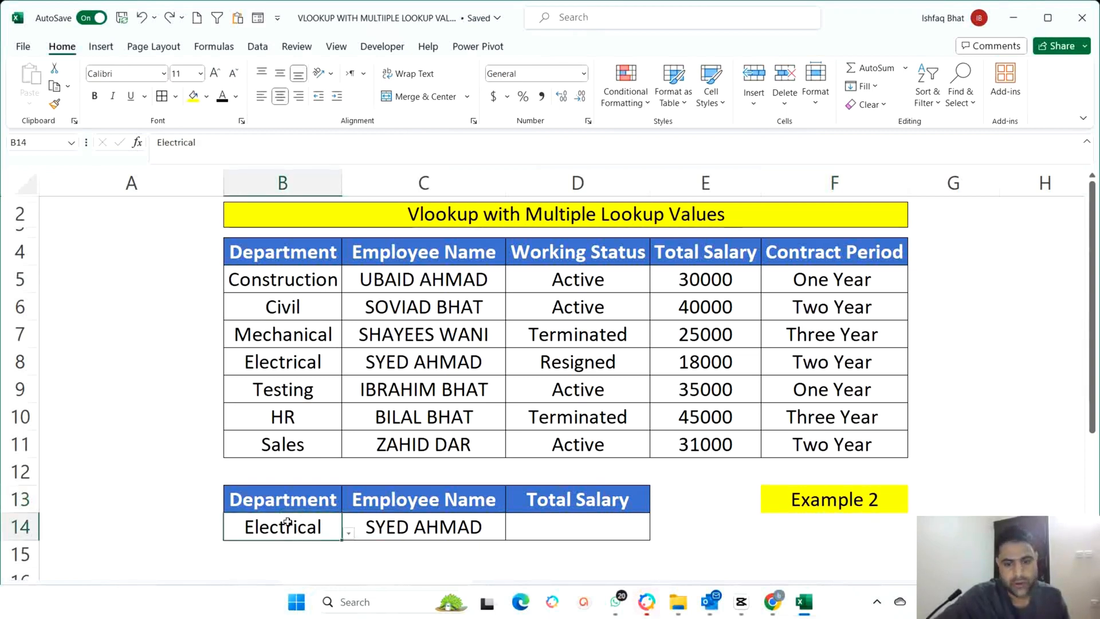
click(458, 522)
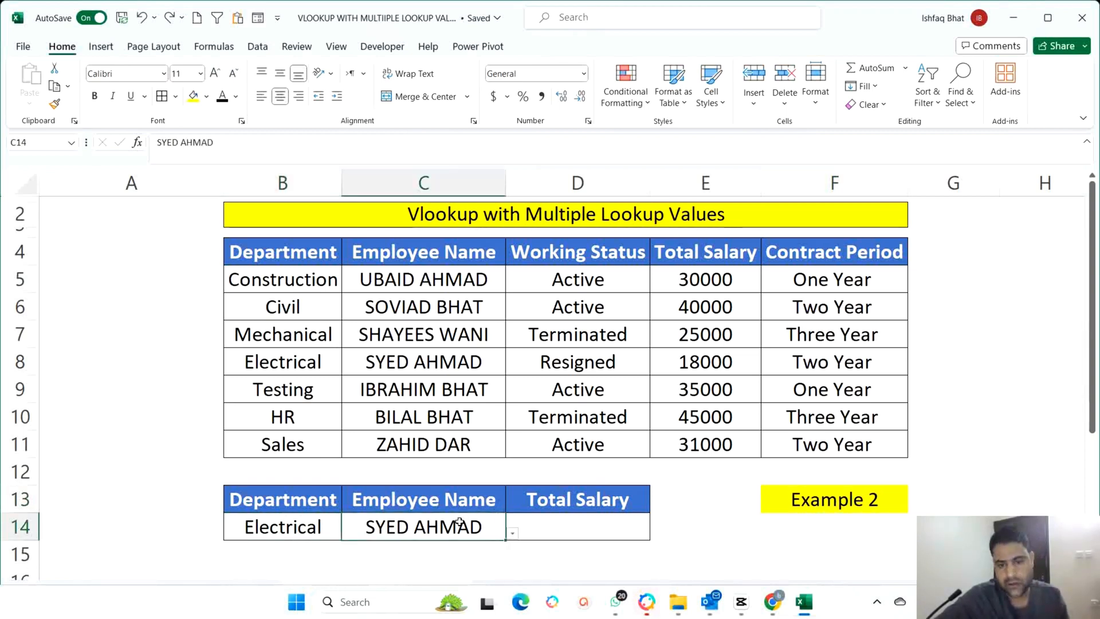
click(589, 525)
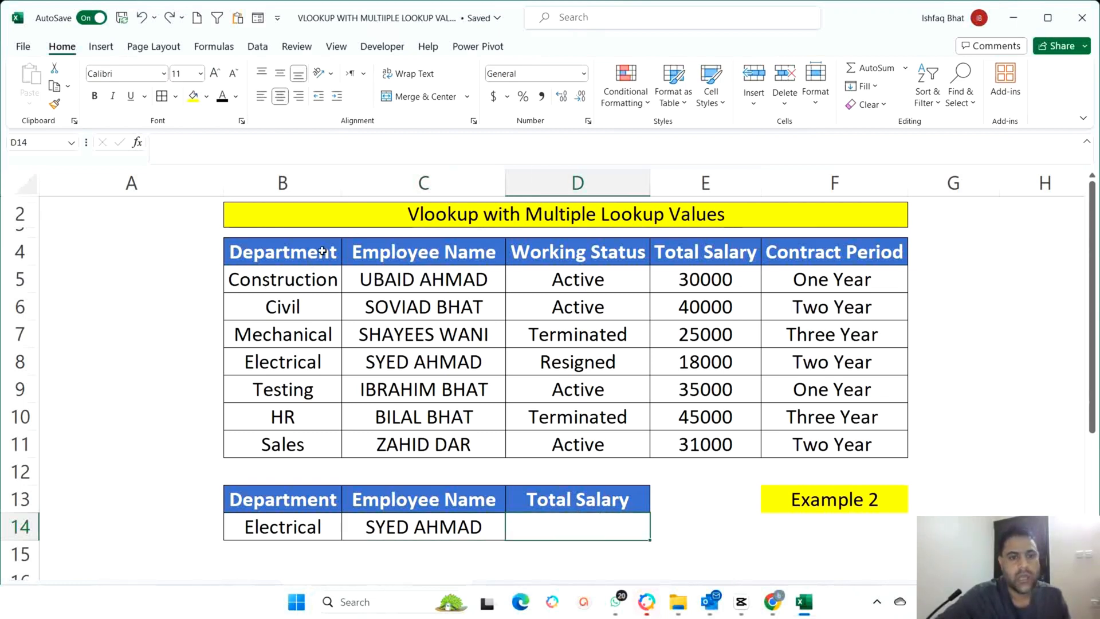
- Fill the first record's Department and Employee Name cells, B5:C5, with yellow
drag(322, 252, 359, 252)
drag(302, 287, 356, 276)
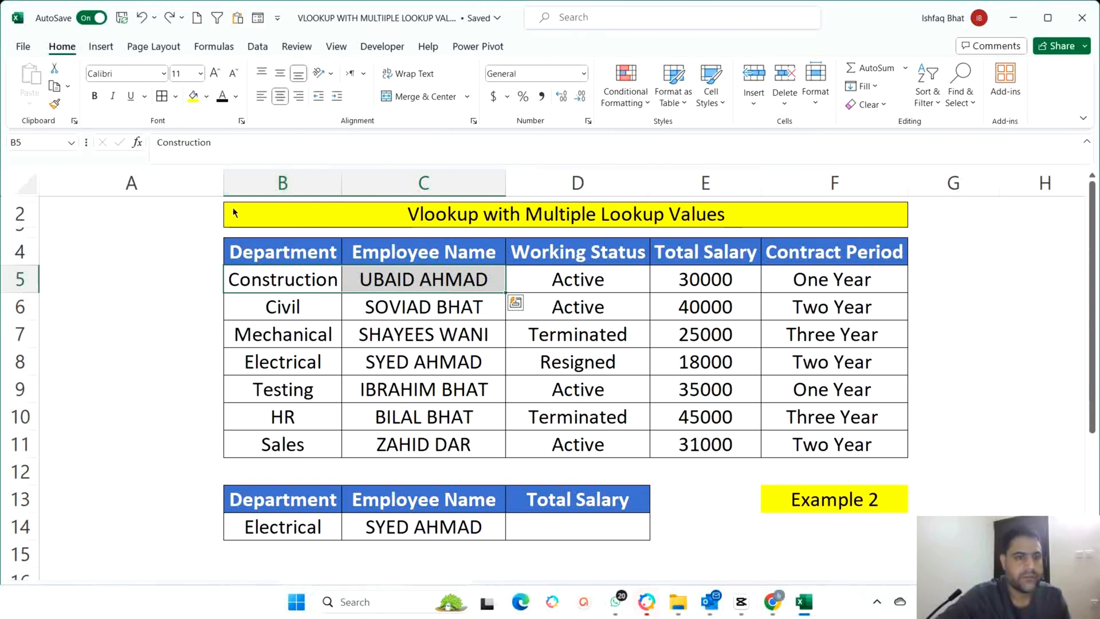
click(193, 95)
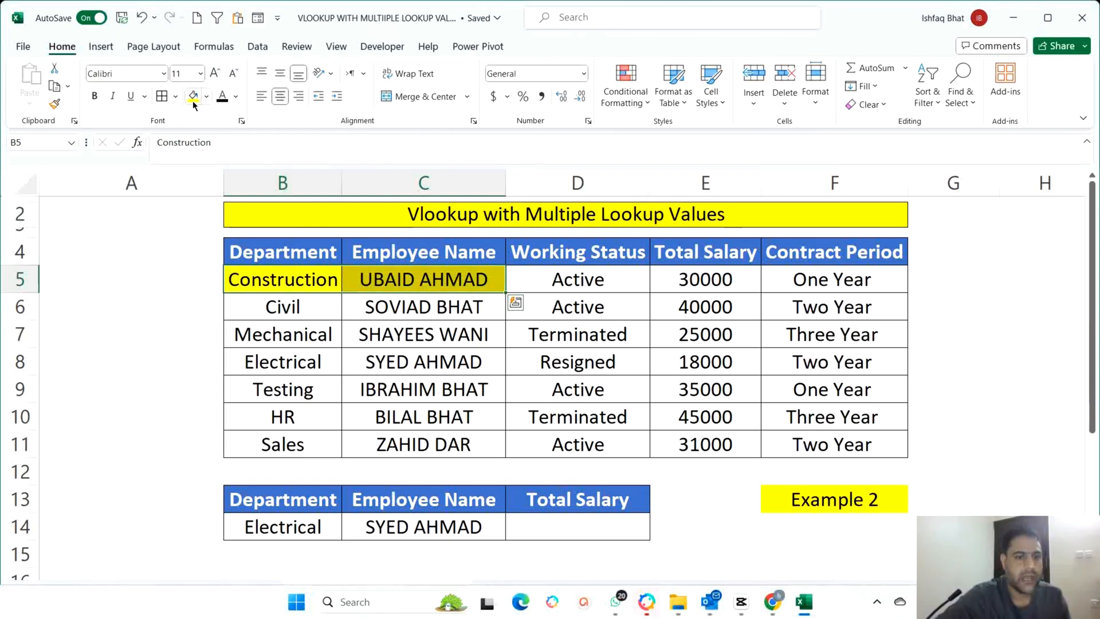
- Enter the heading "helper" in cell A4, beside the Department and Employee Name headers
click(150, 254)
text(helper)
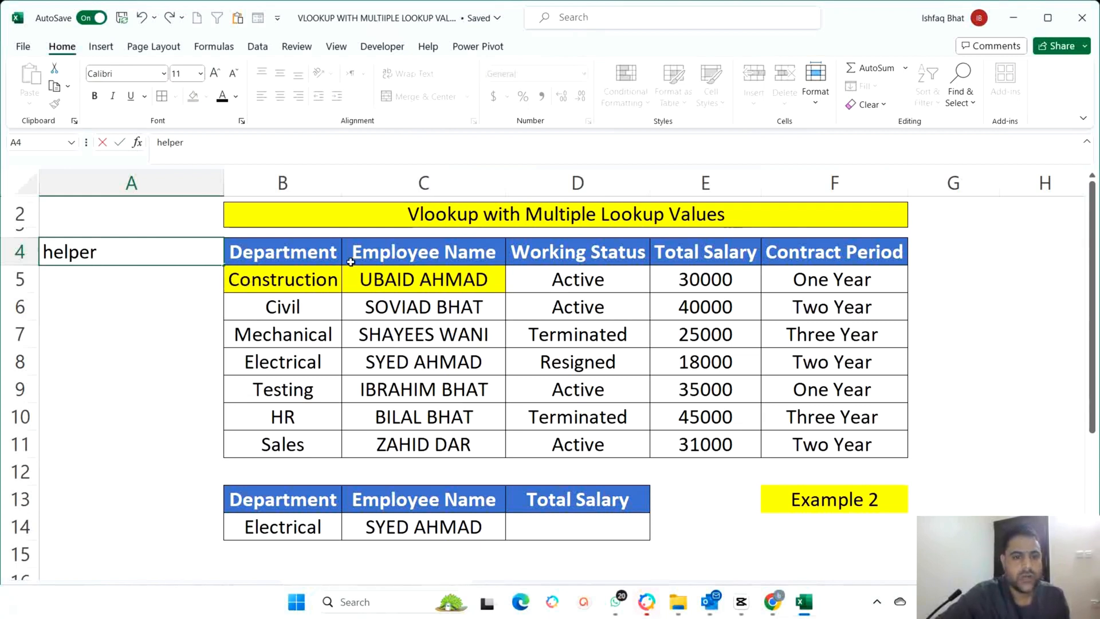
click(306, 255)
click(438, 253)
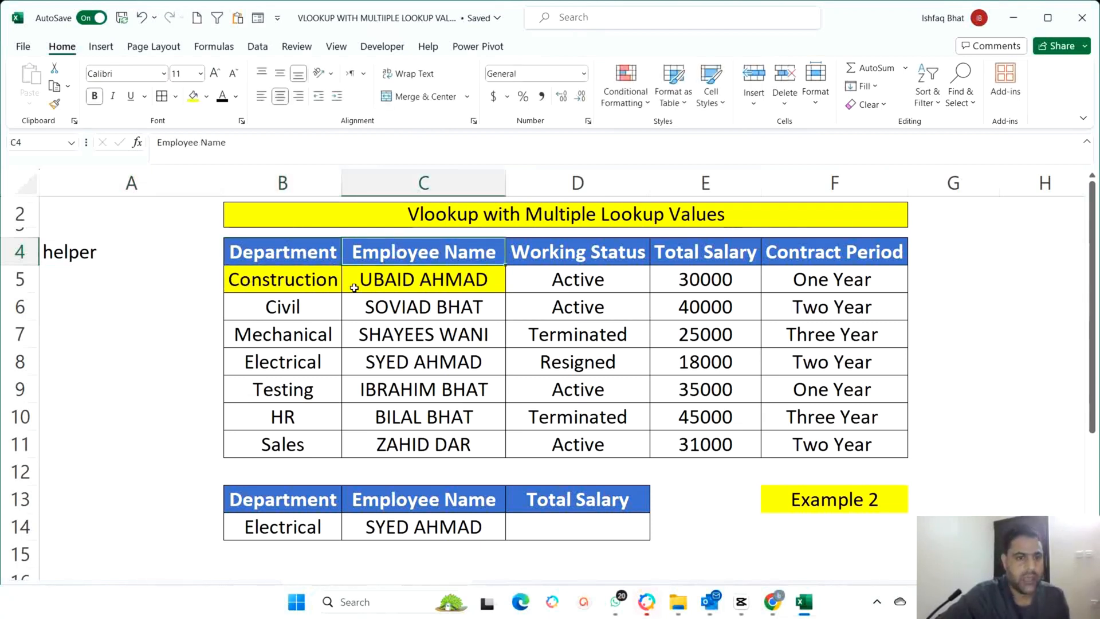
- Enter the formula =B5&"="&C5 in A5 to join the first record's Department and Employee Name
drag(277, 283, 355, 282)
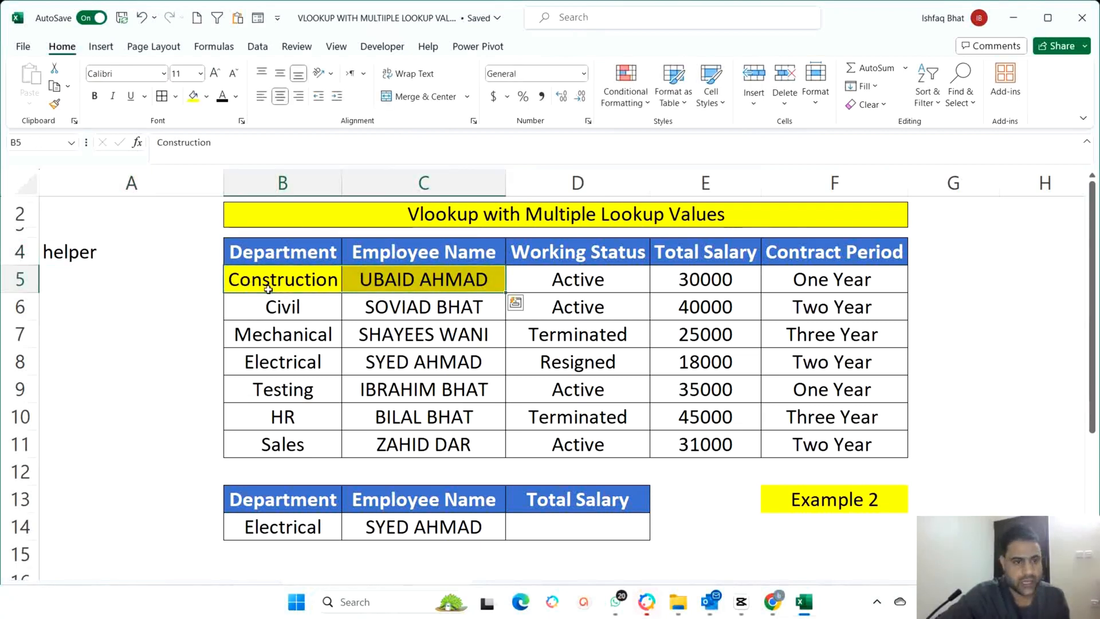
click(183, 280)
text(=)
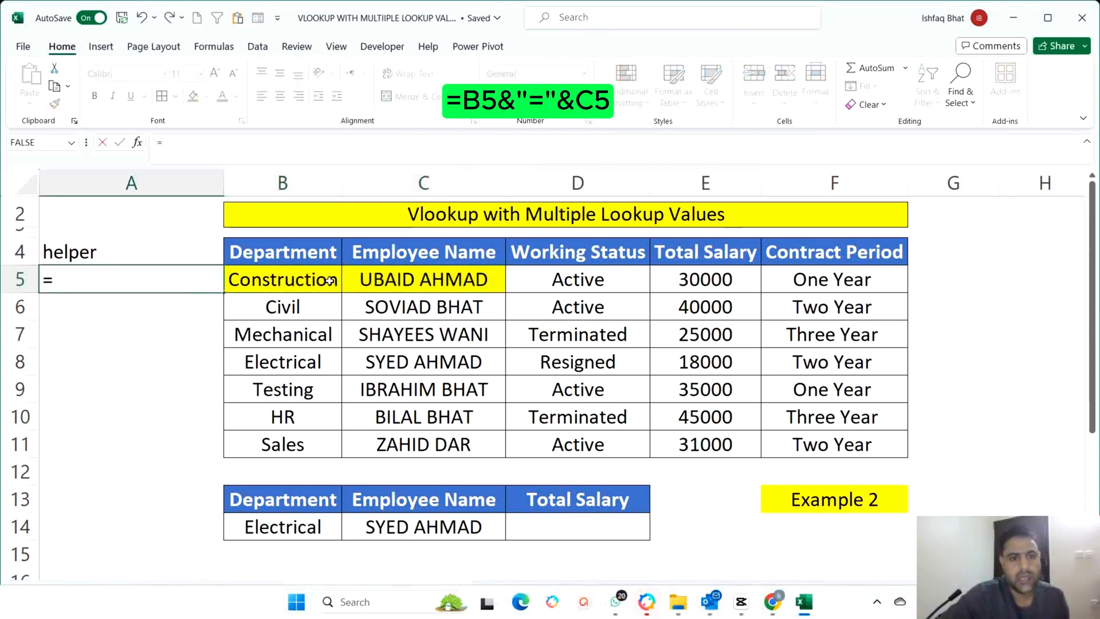
click(292, 281)
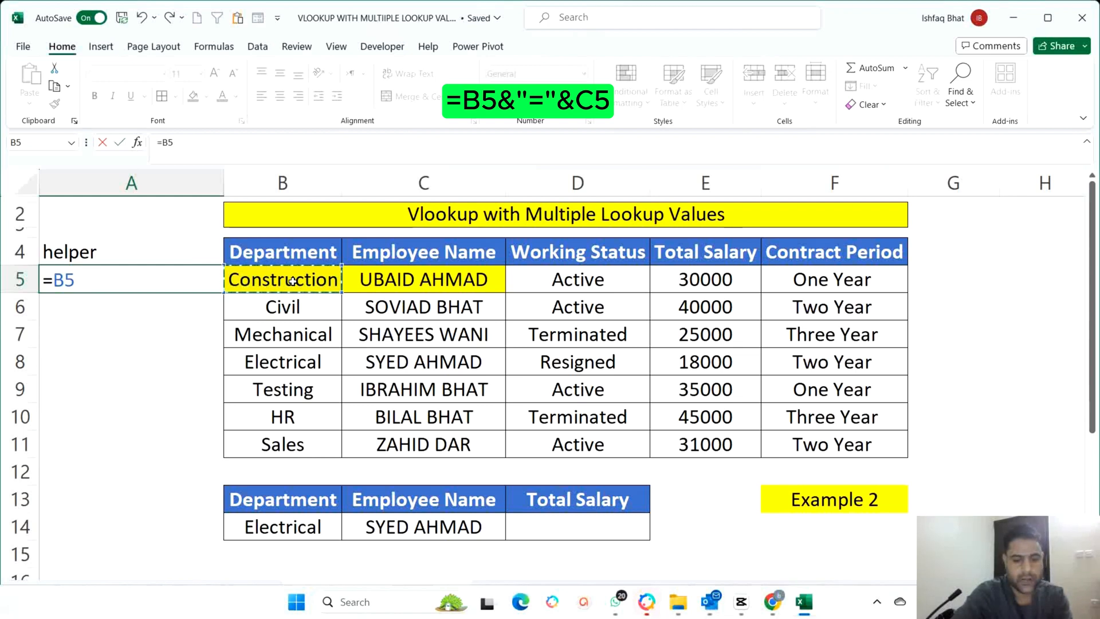
text(&"-)
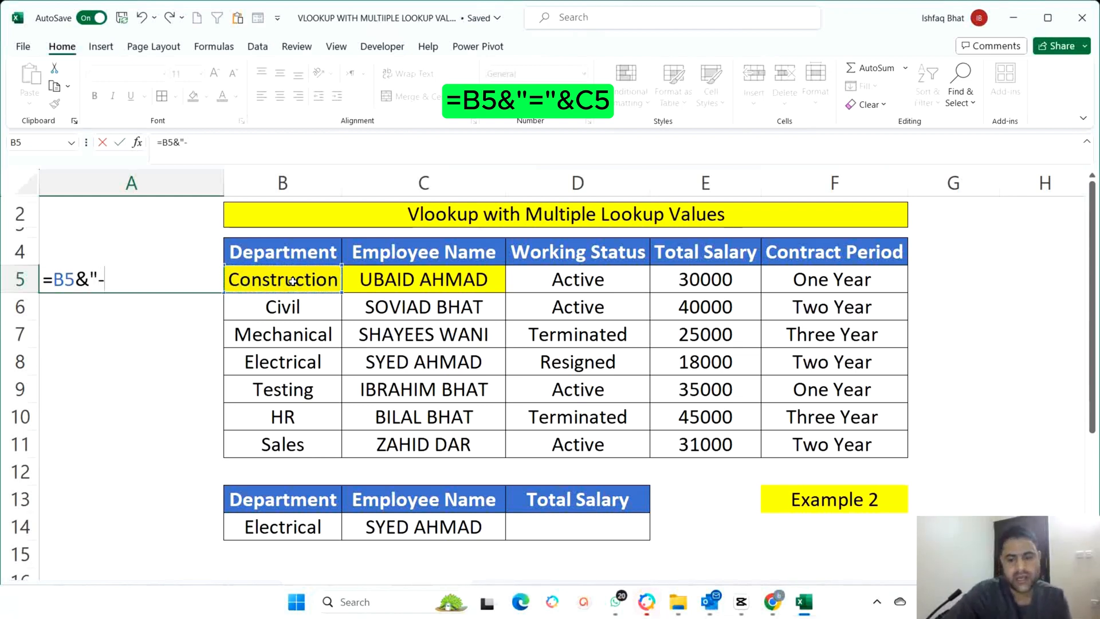
key(BackSpace)
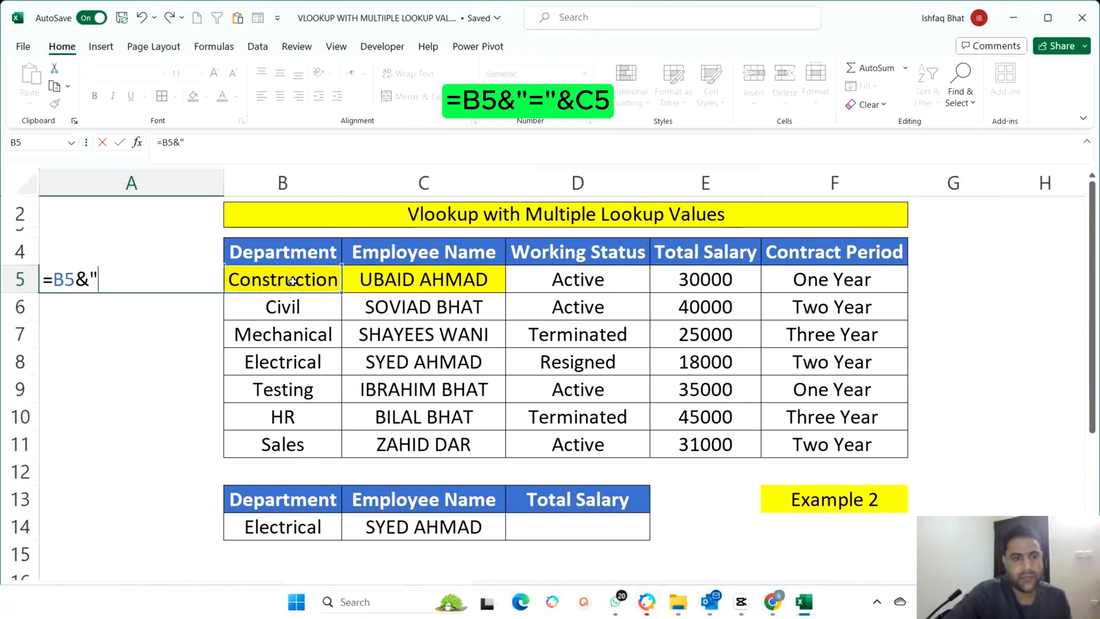
text(=)
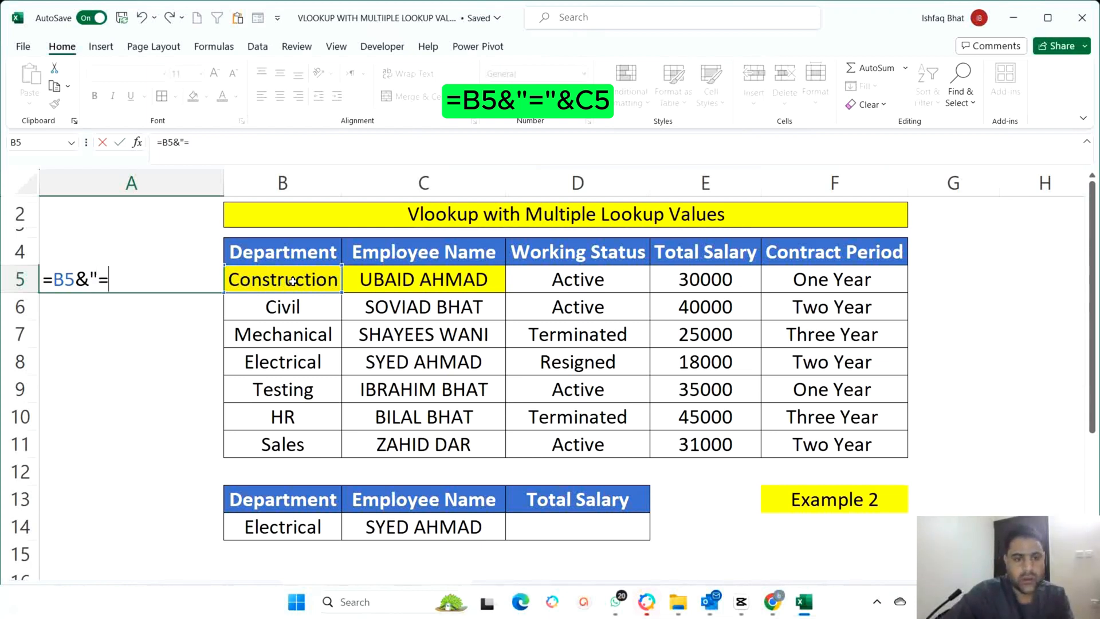
text("&)
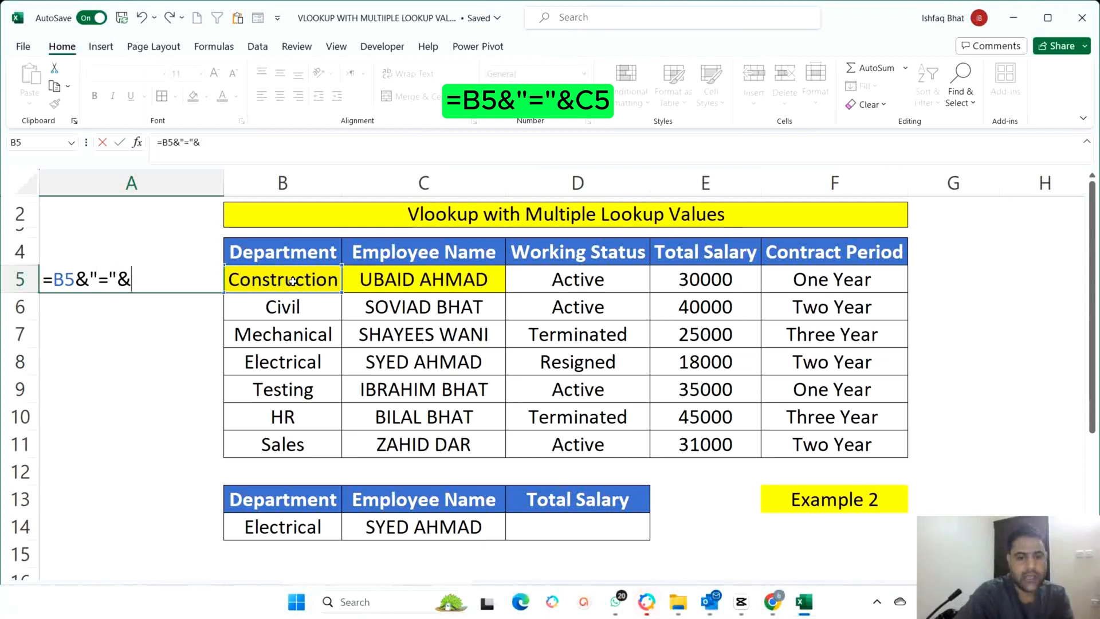
click(430, 284)
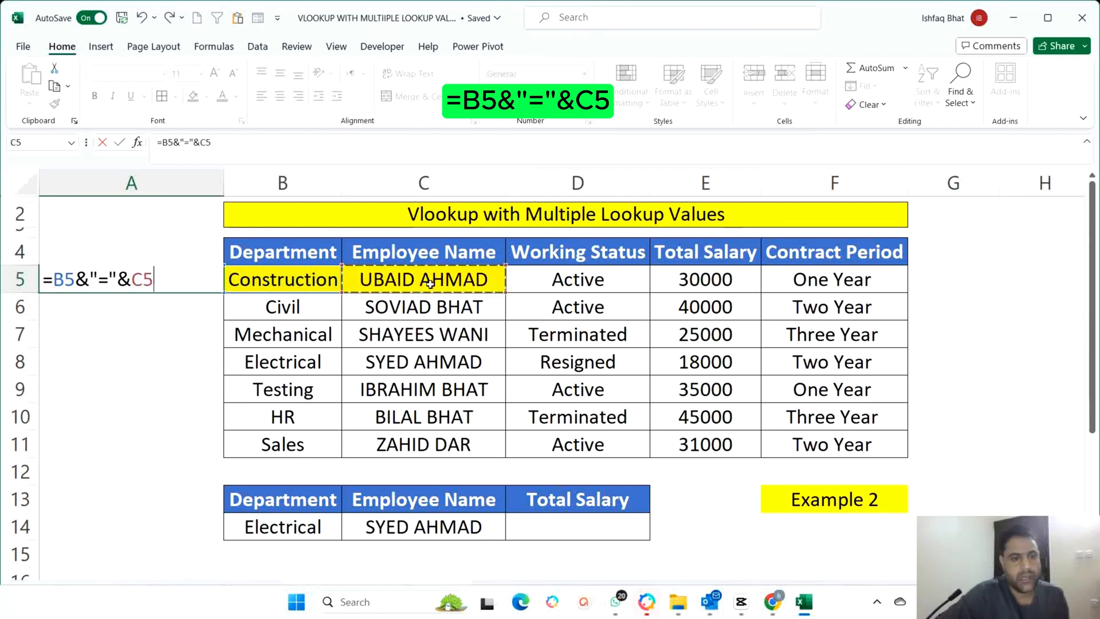
key(Return)
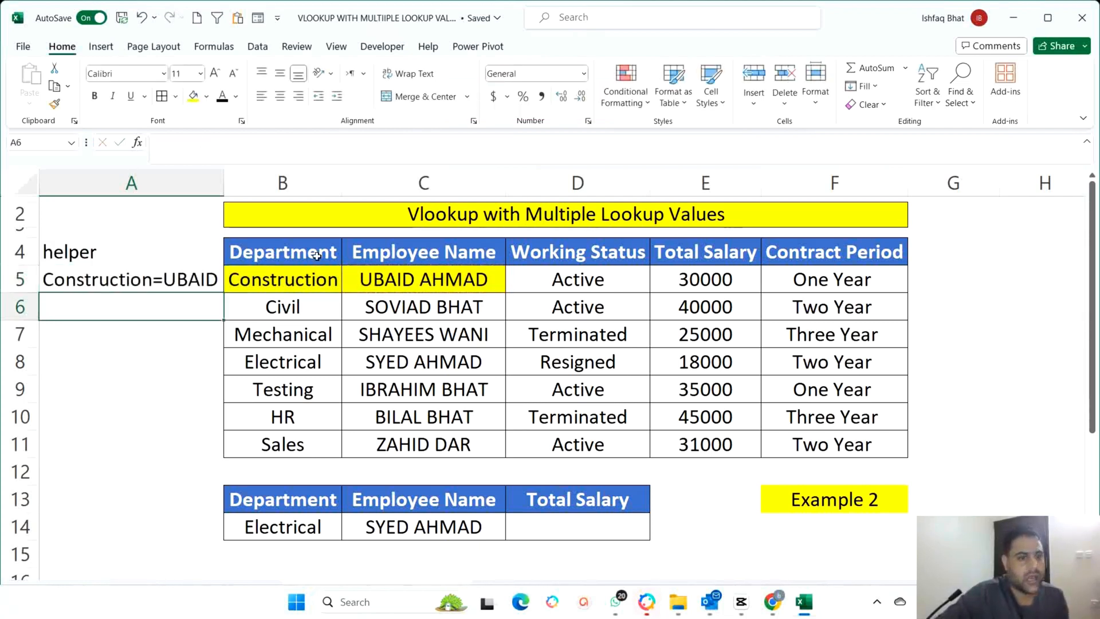
- Copy the helper formula from A5 down through A11, covering every record in the table
click(285, 279)
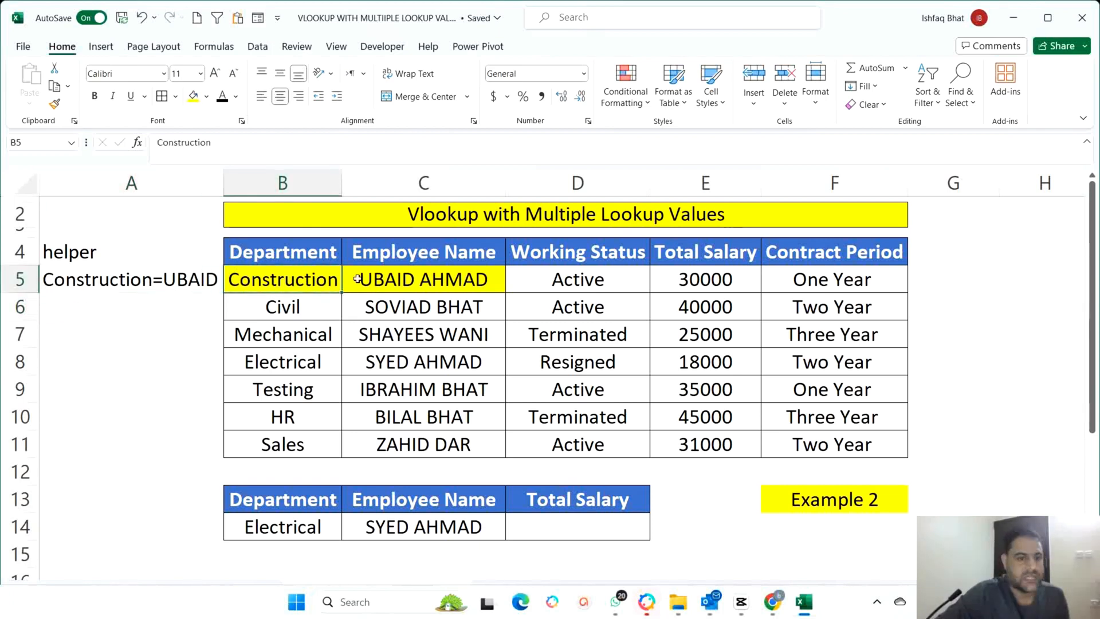
click(433, 280)
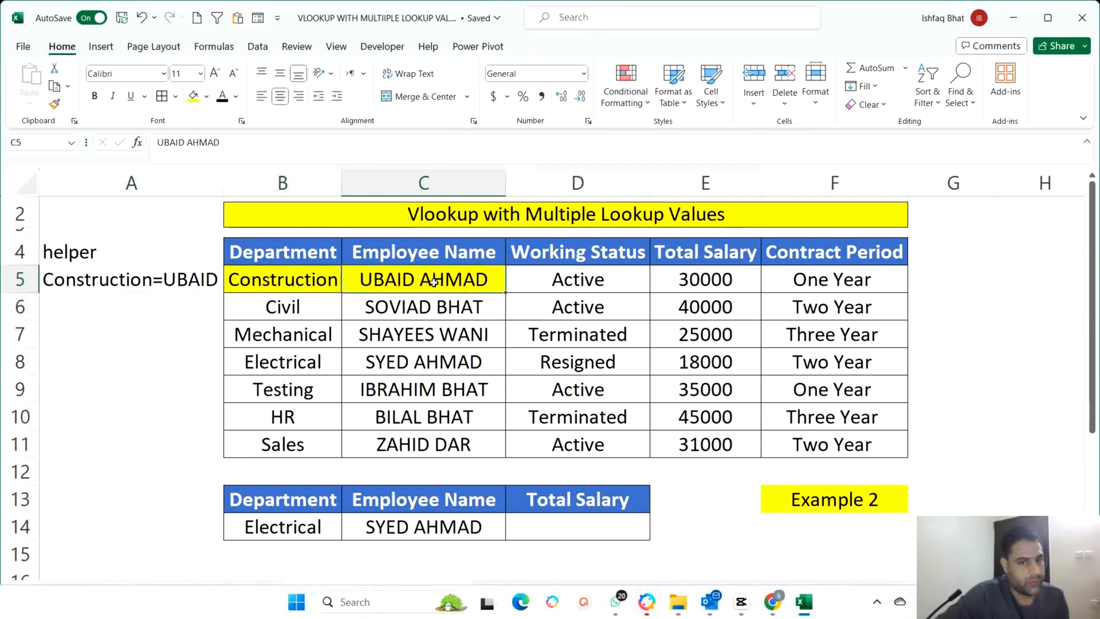
click(145, 280)
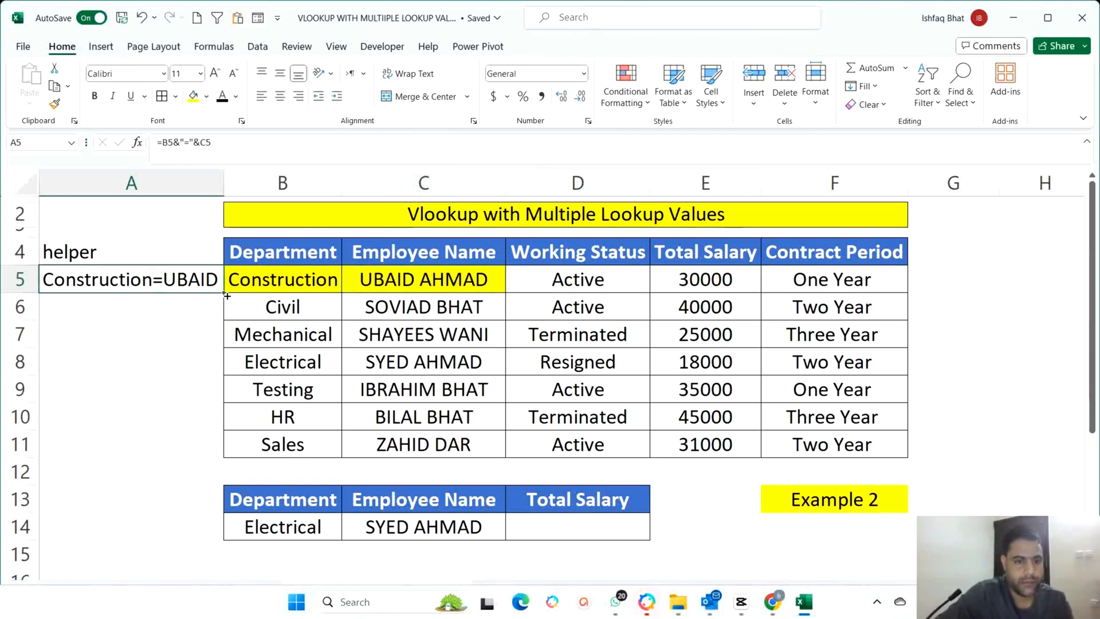
drag(225, 293, 229, 456)
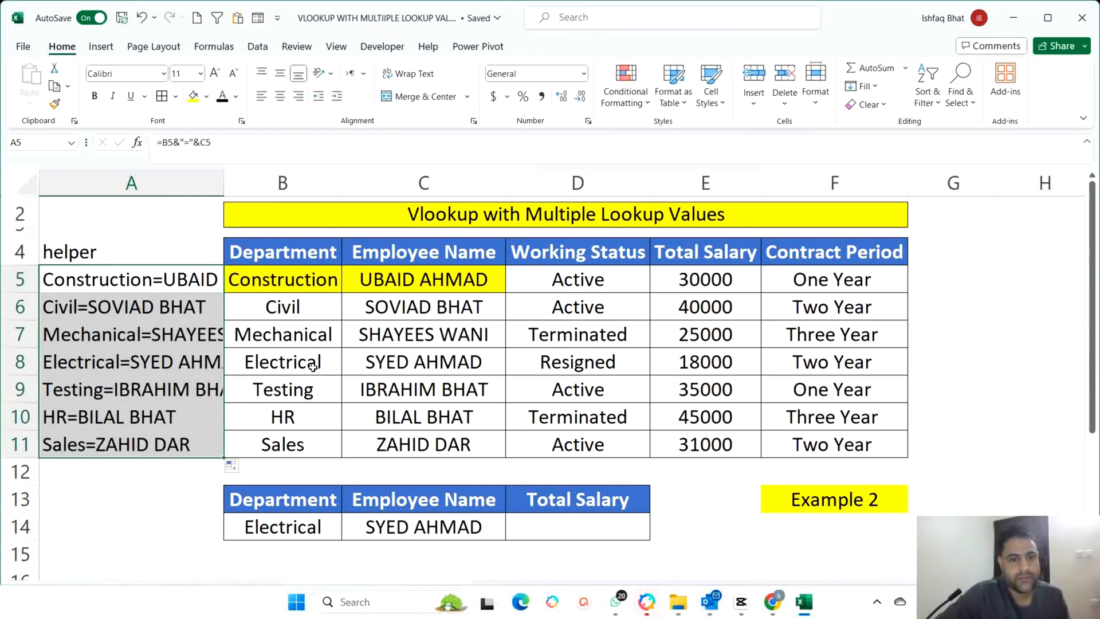
drag(304, 334, 302, 365)
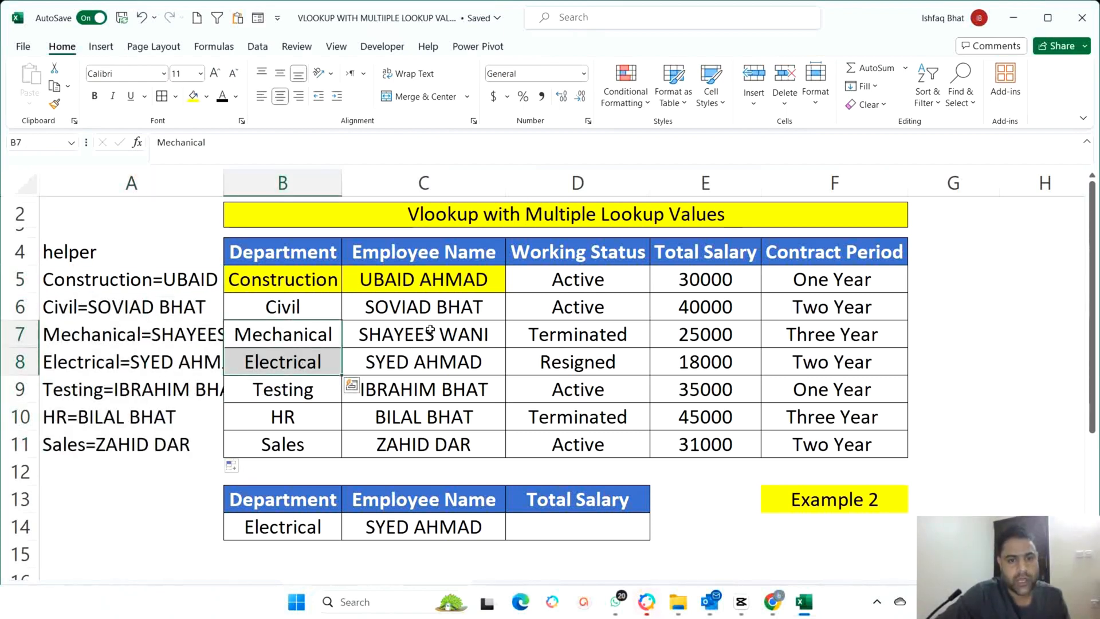
drag(430, 334, 432, 370)
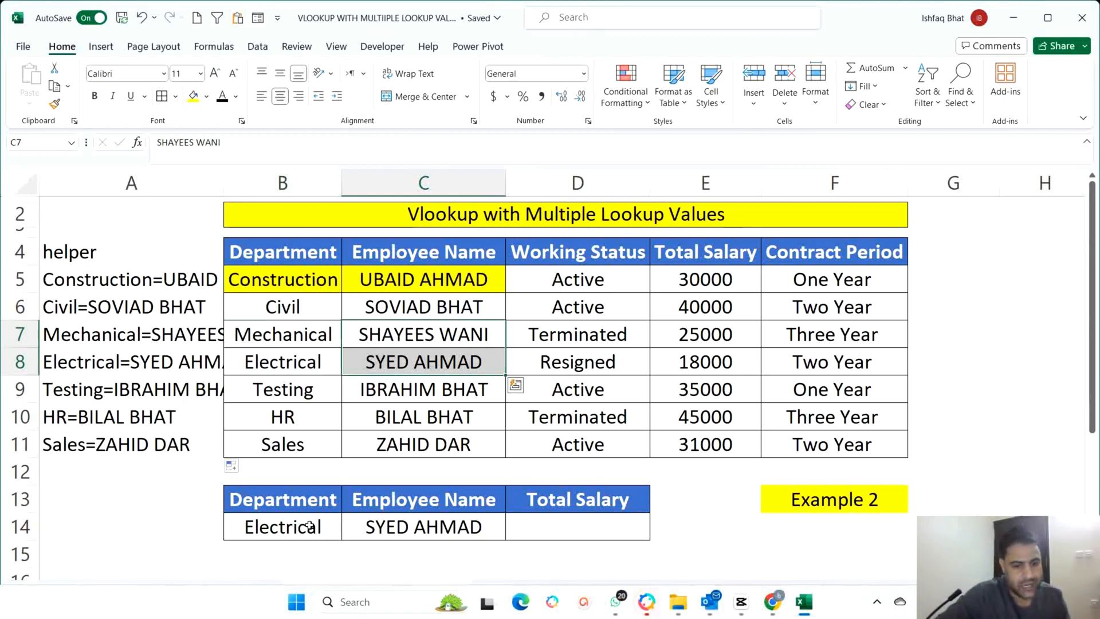
- Begin a VLOOKUP formula in Total Salary cell D14 with B14&"="&C14 as the lookup value
click(564, 521)
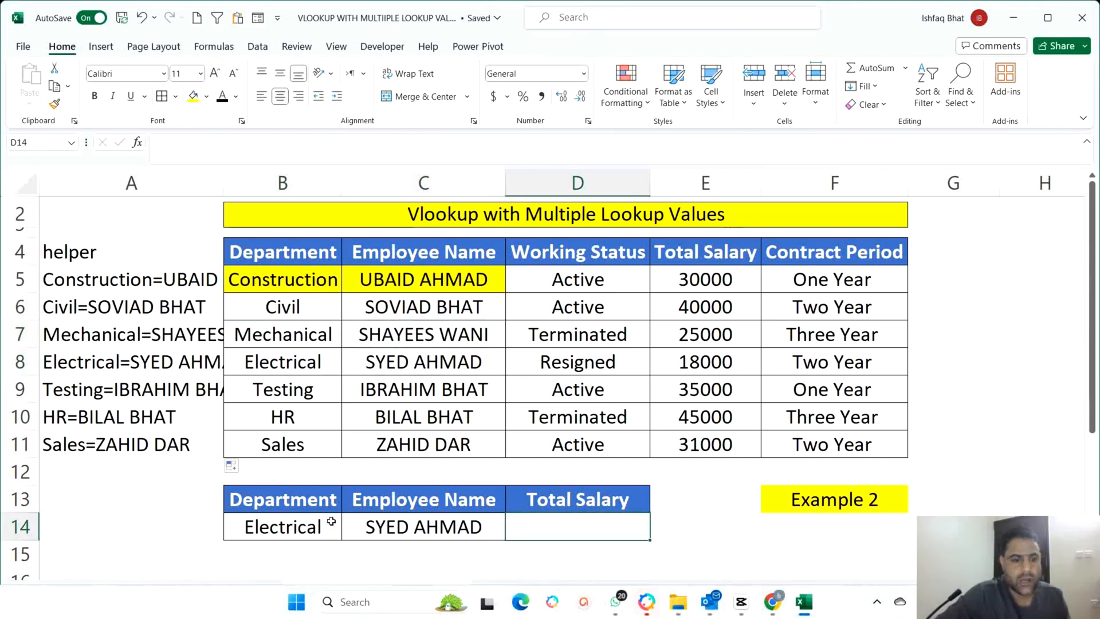
click(288, 526)
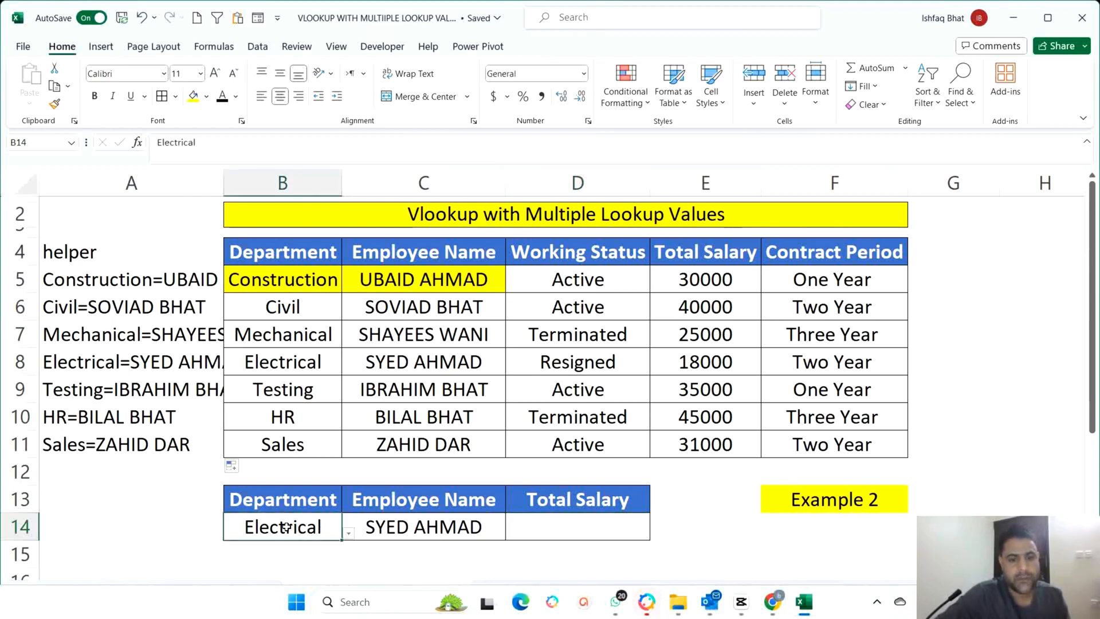
click(424, 526)
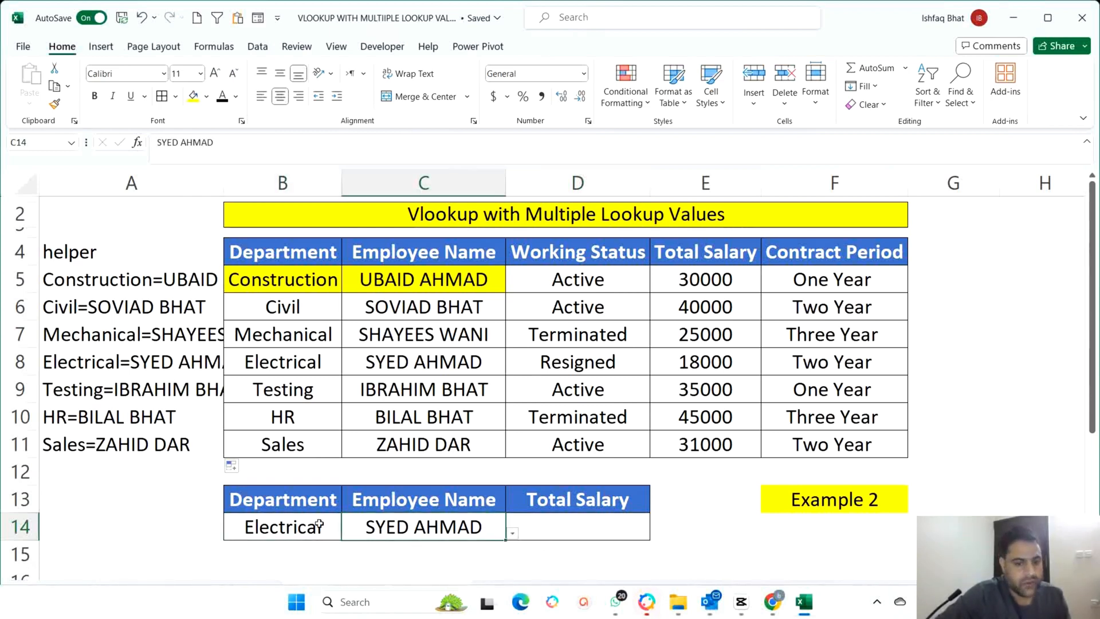
drag(319, 523, 369, 519)
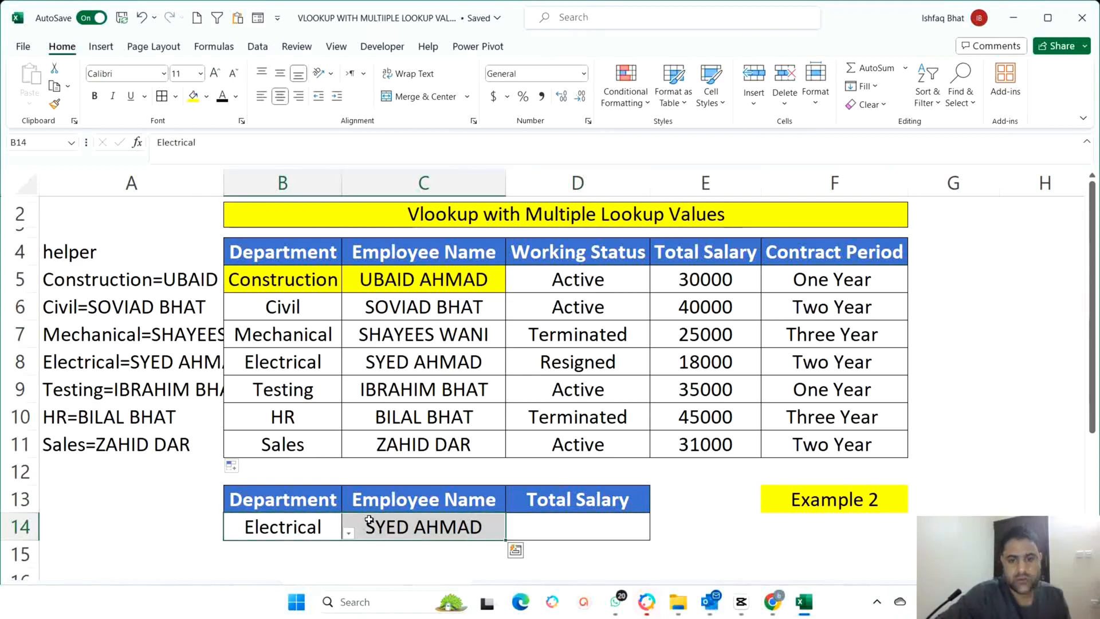
click(560, 520)
text(=vl)
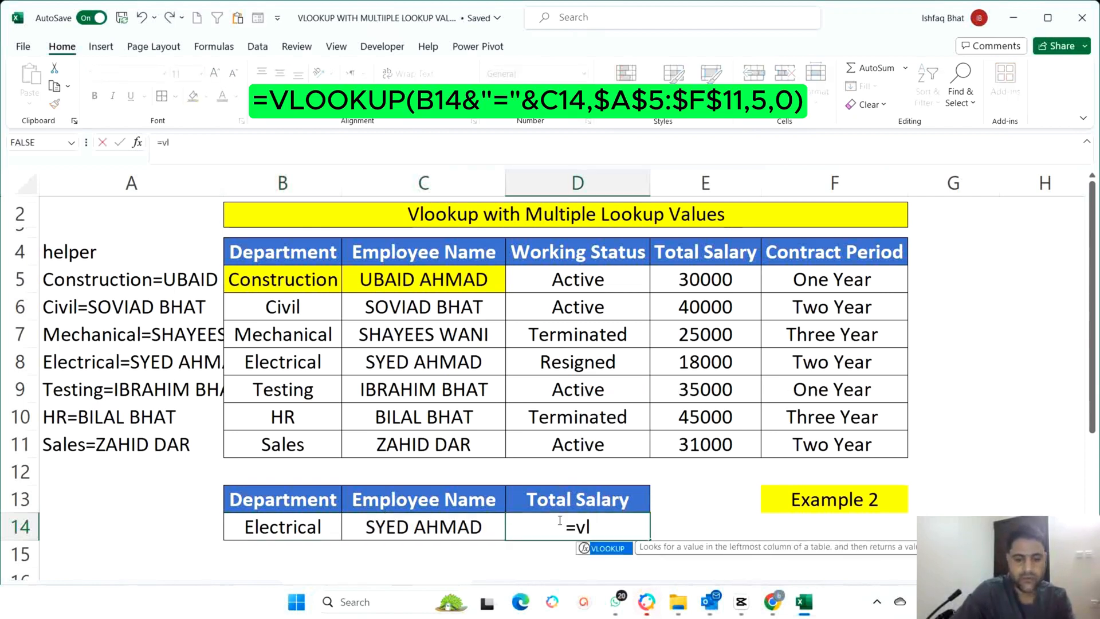
text(ookup)
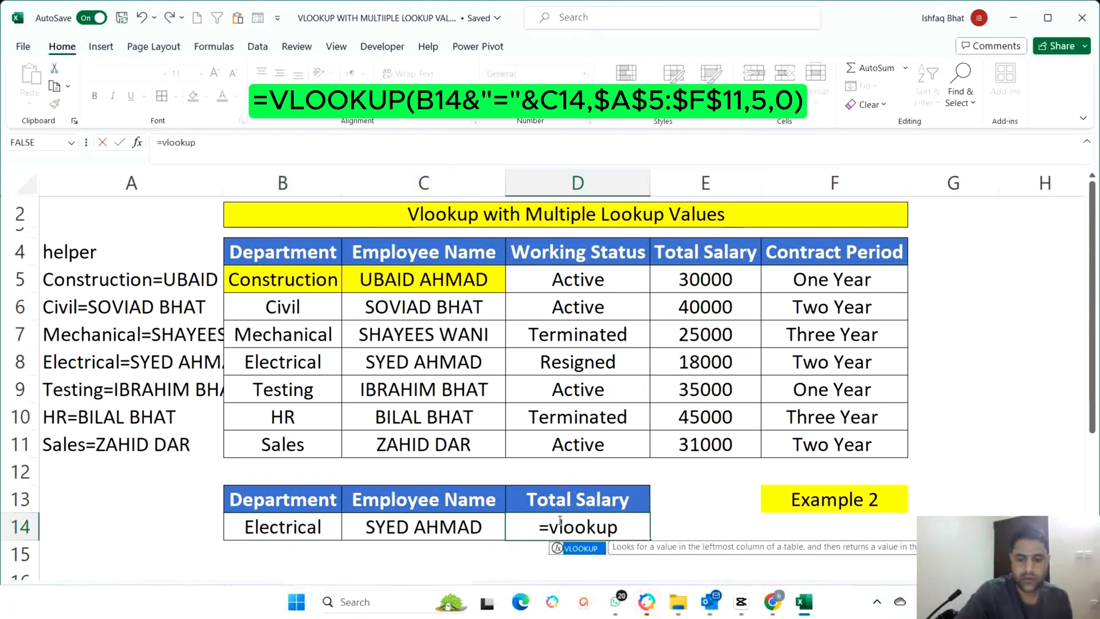
text(()
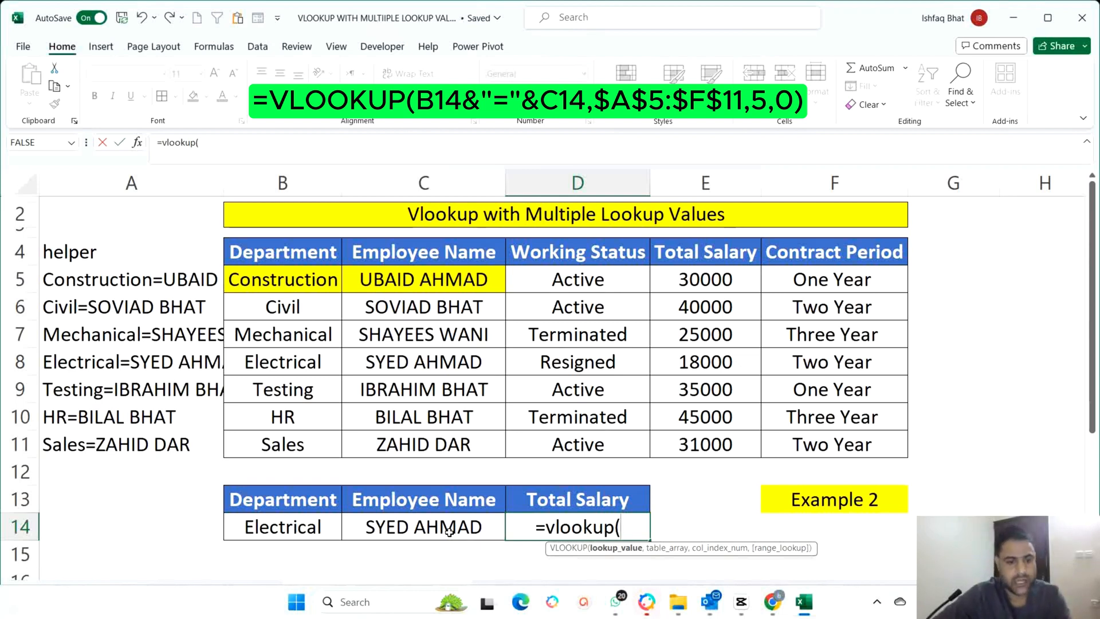
click(277, 525)
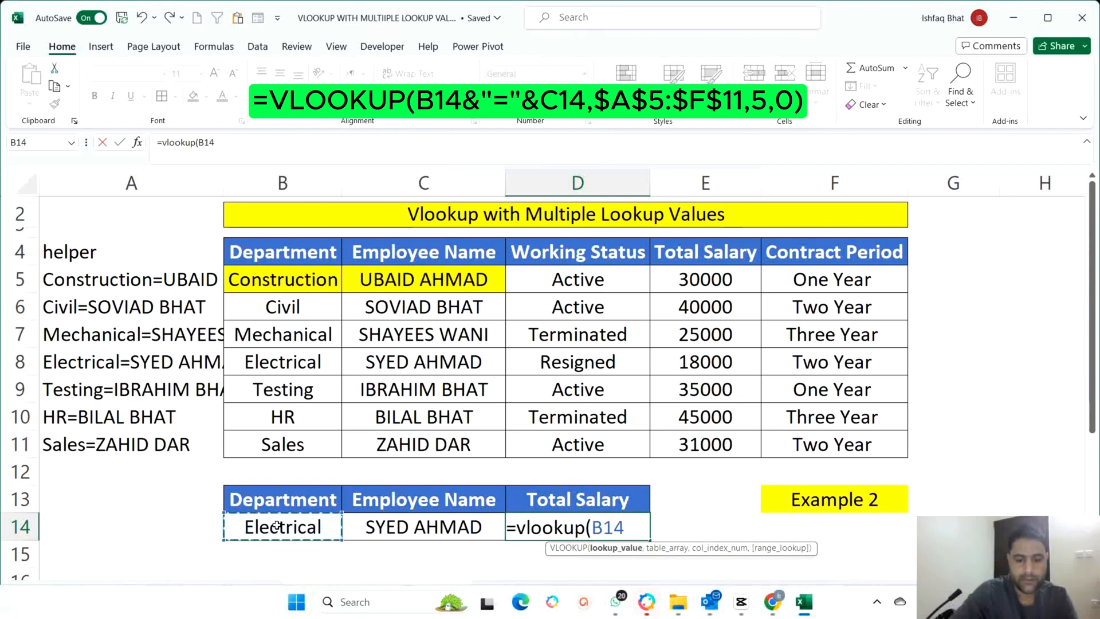
text(&")
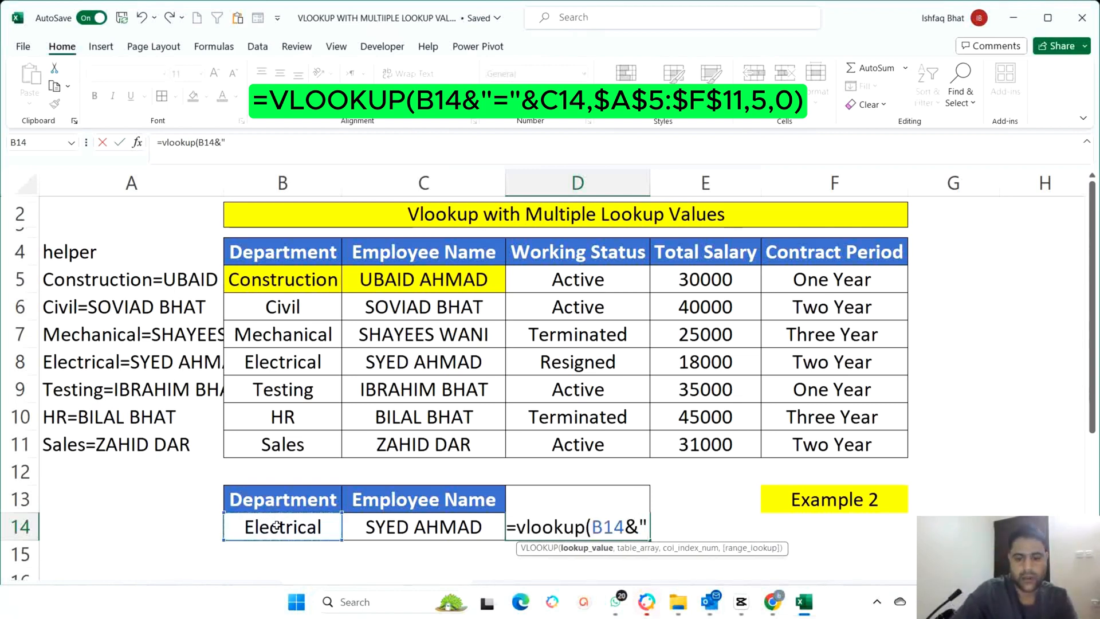
text(=)
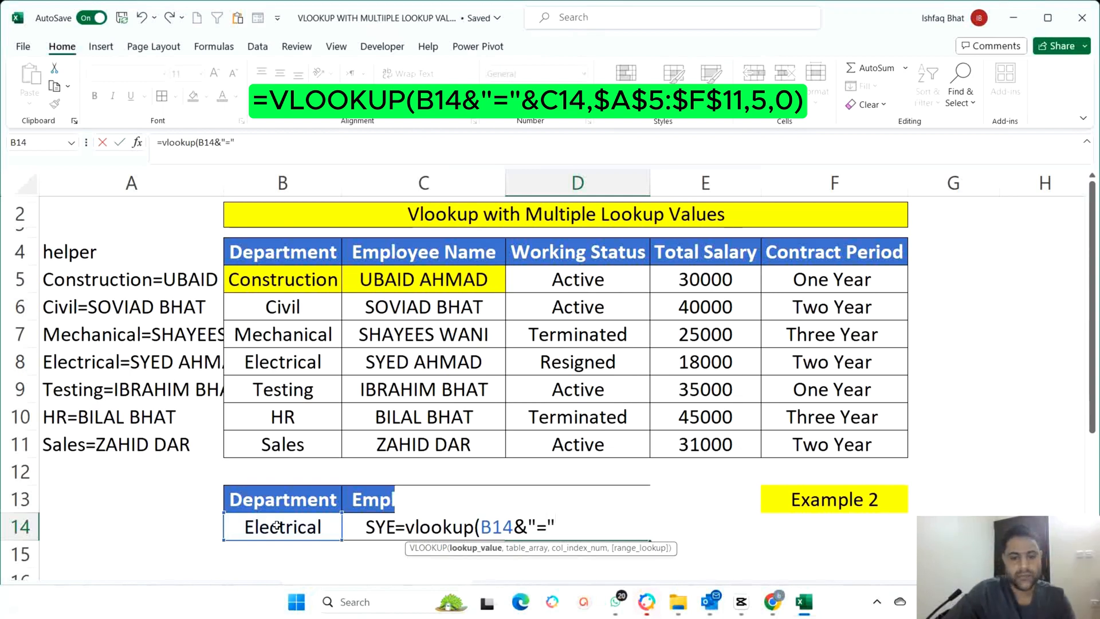
text("&)
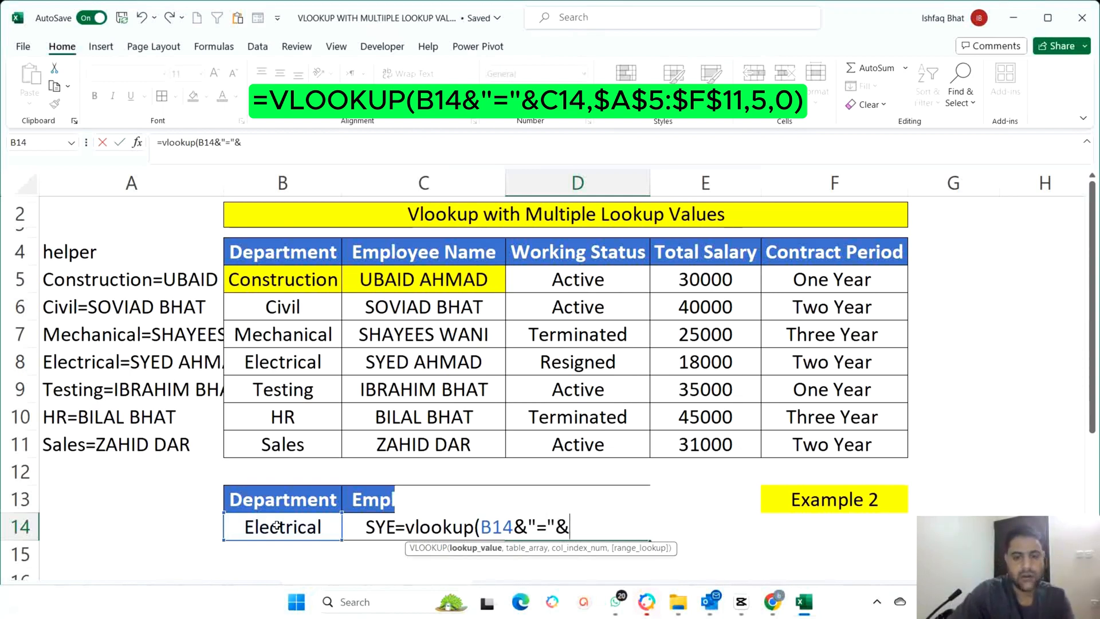
click(365, 525)
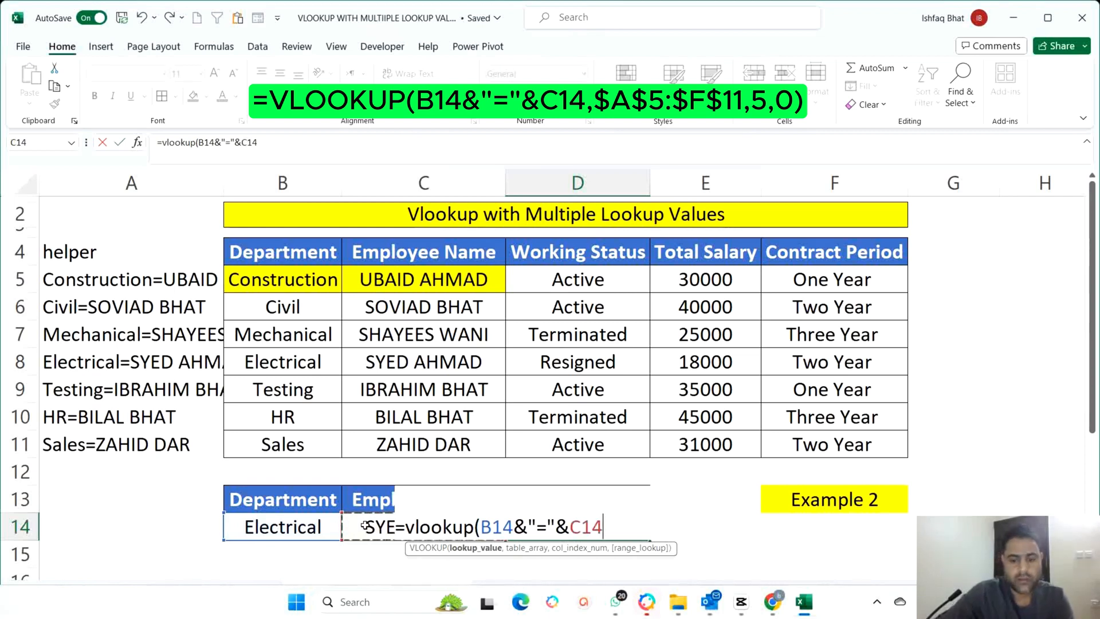
- Add the helper column and table as the VLOOKUP's table array, using the absolute range $A$5:$F$11
text(,)
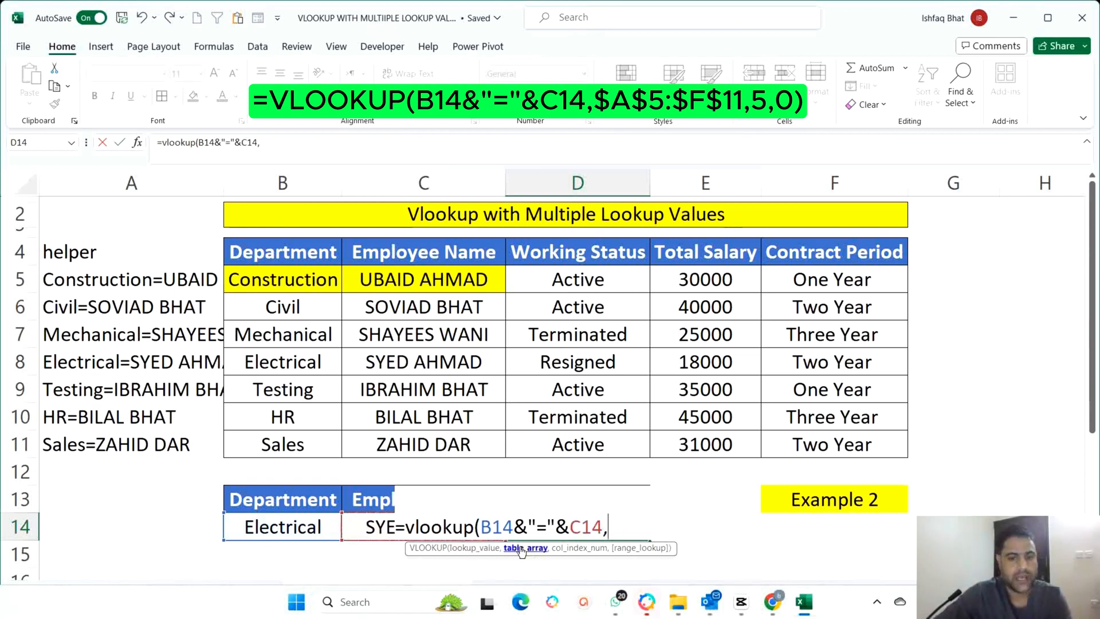
click(125, 283)
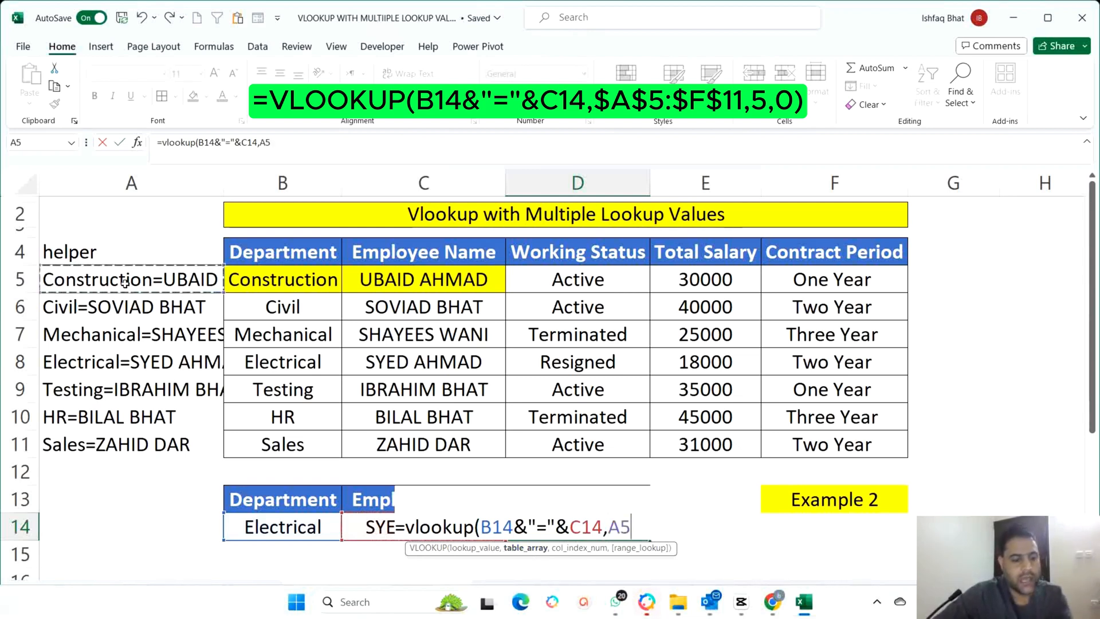
key(ctrl+shift+Down)
key(ctrl+shift+Right)
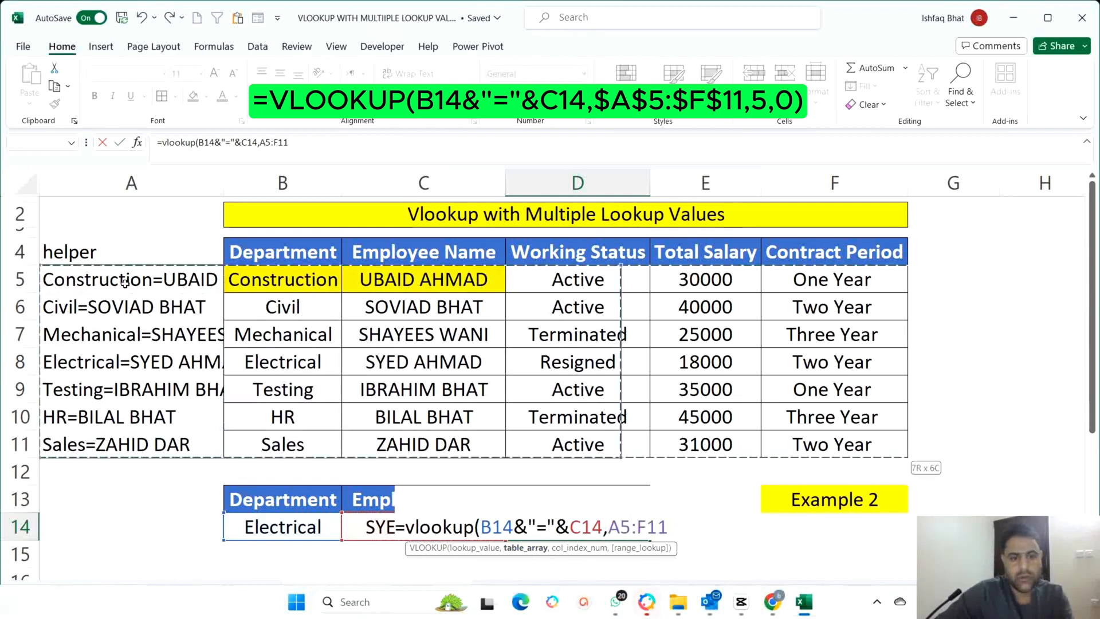
key(F4)
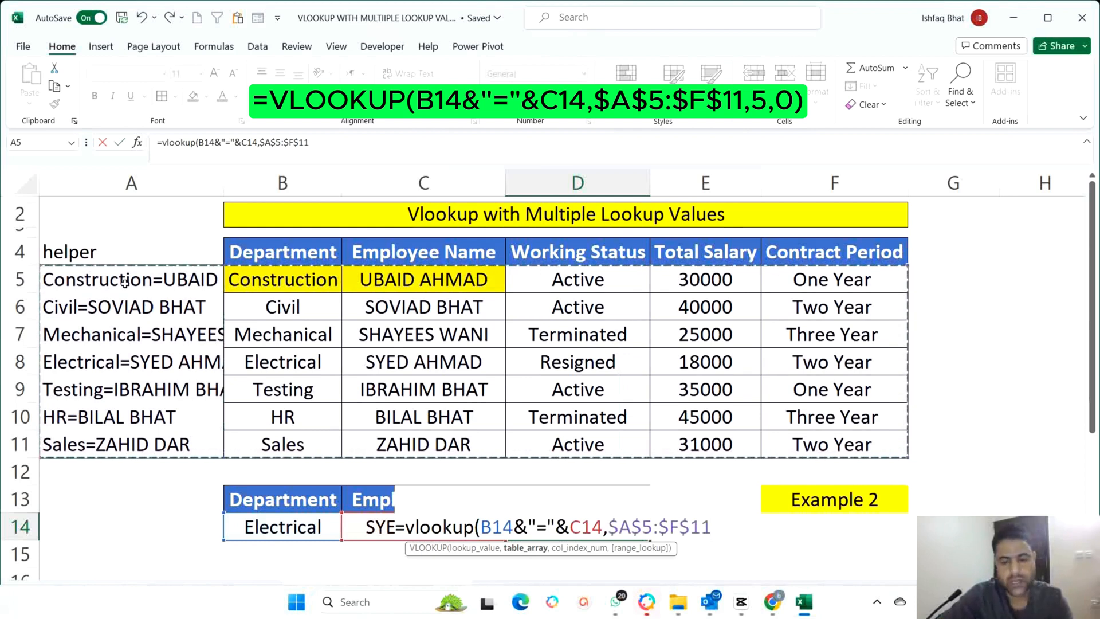
- Complete the VLOOKUP in D14 with column index 5 and exact match 0
text(,)
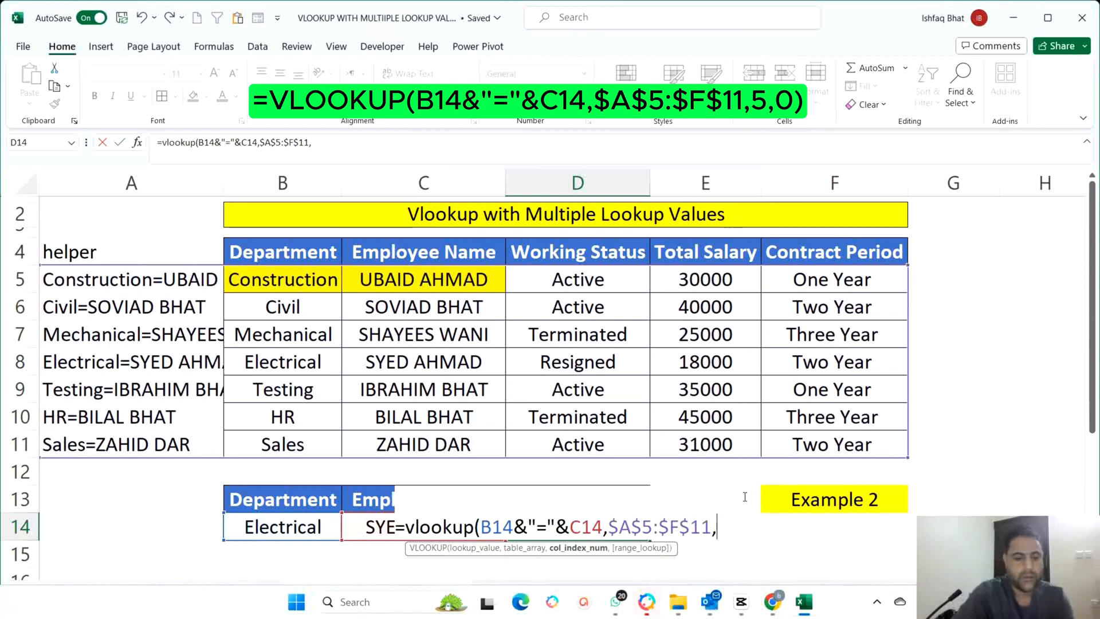
text(5,)
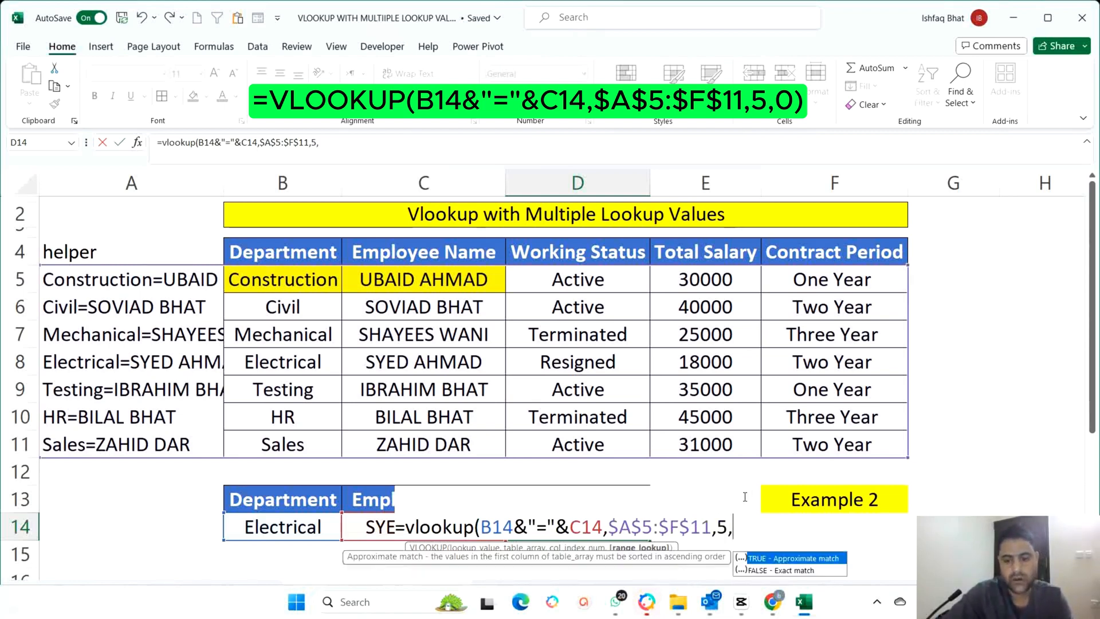
text(0)
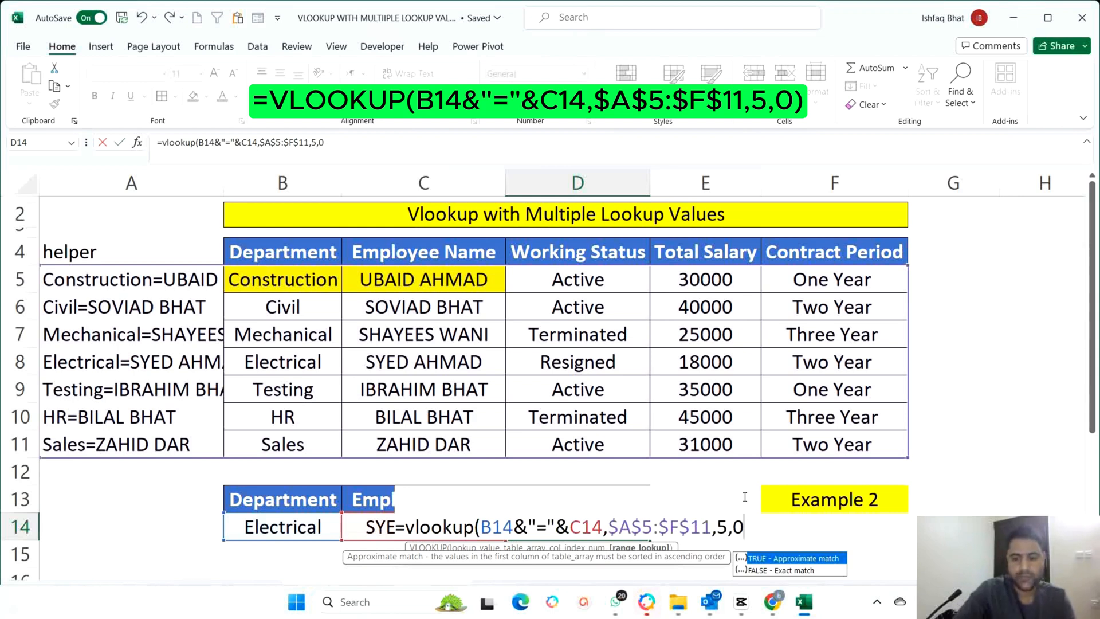
text())
key(Return)
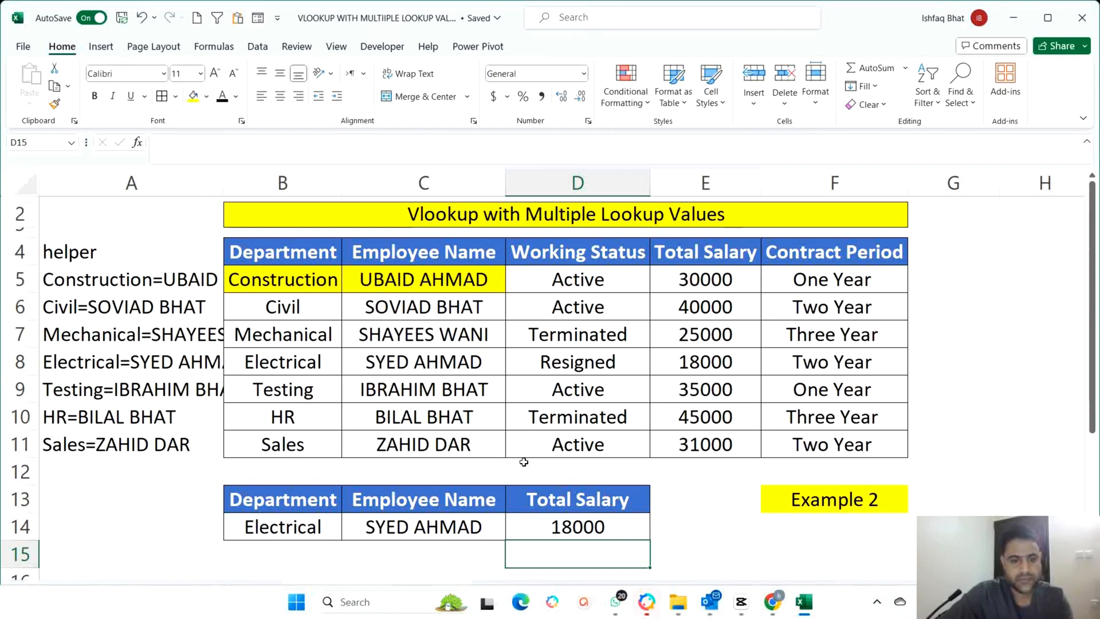
- Highlight the matching Electrical record in B8:E8 and the Total Salary result in D14 with yellow fill
click(307, 527)
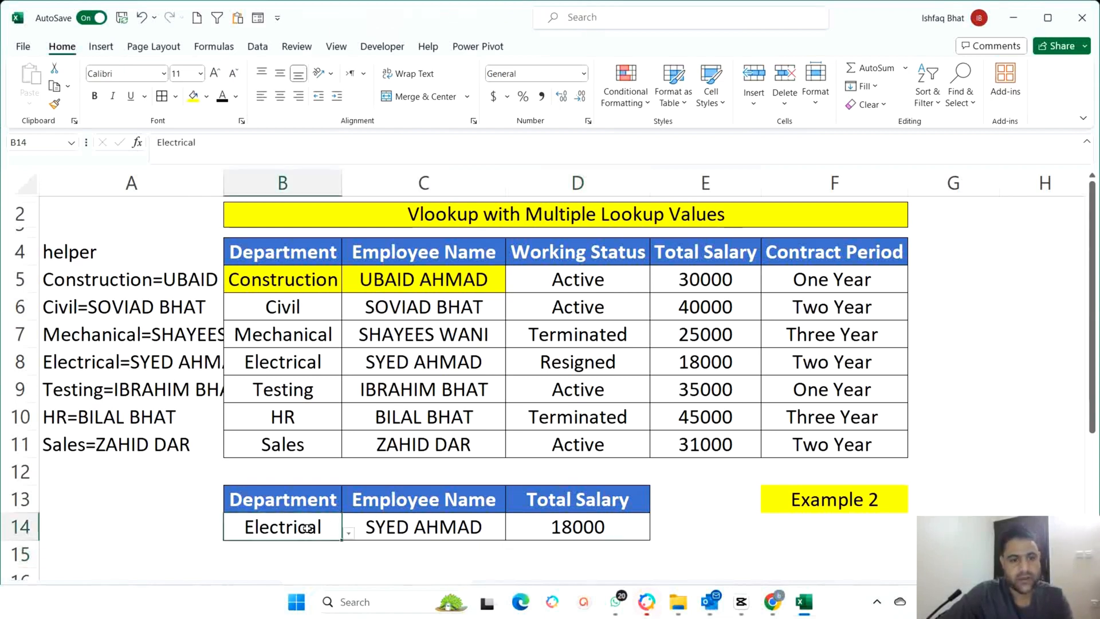
click(444, 368)
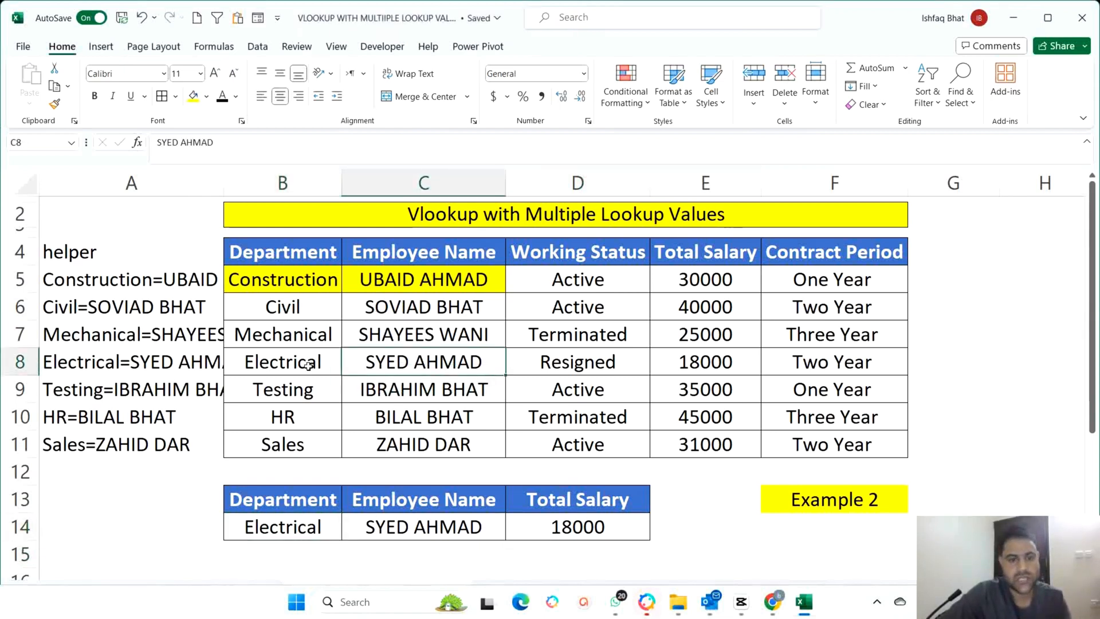
drag(304, 364, 678, 363)
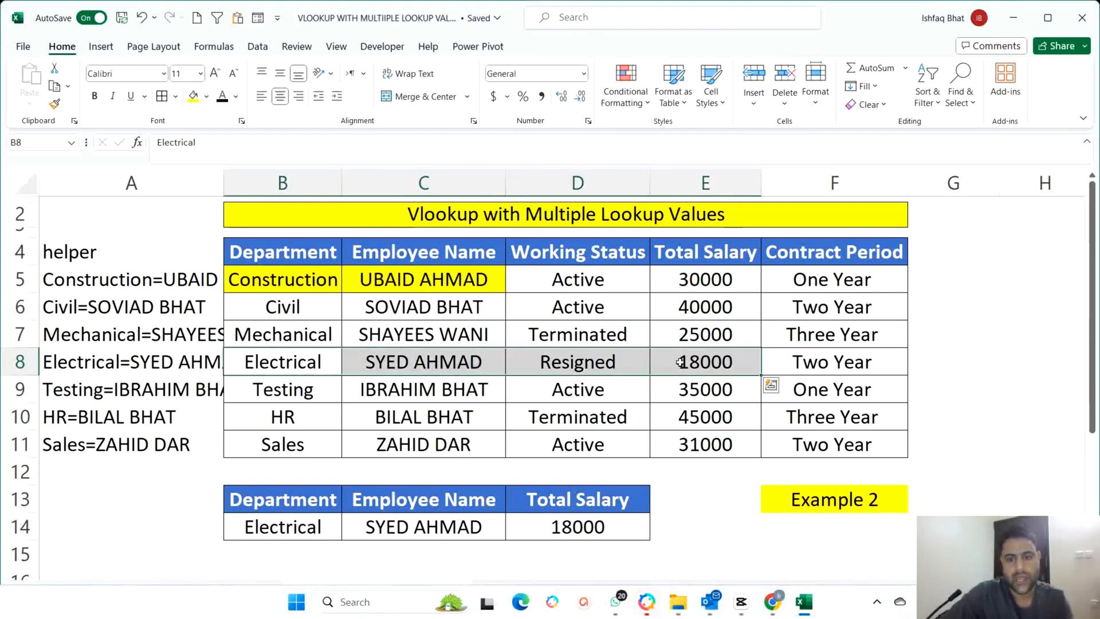
click(193, 95)
click(594, 521)
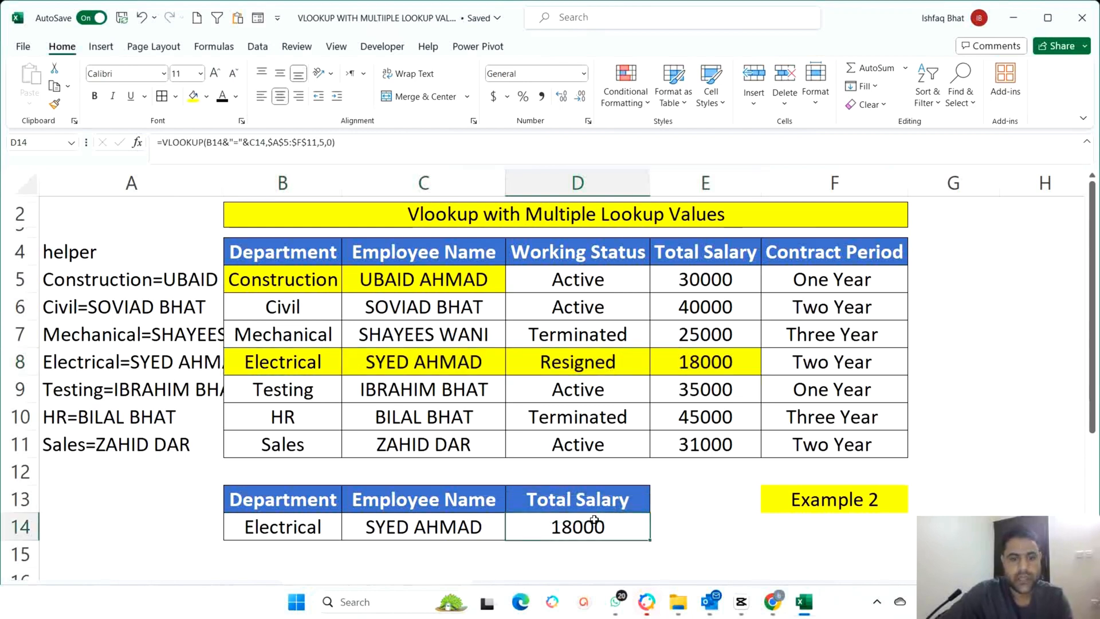
click(193, 96)
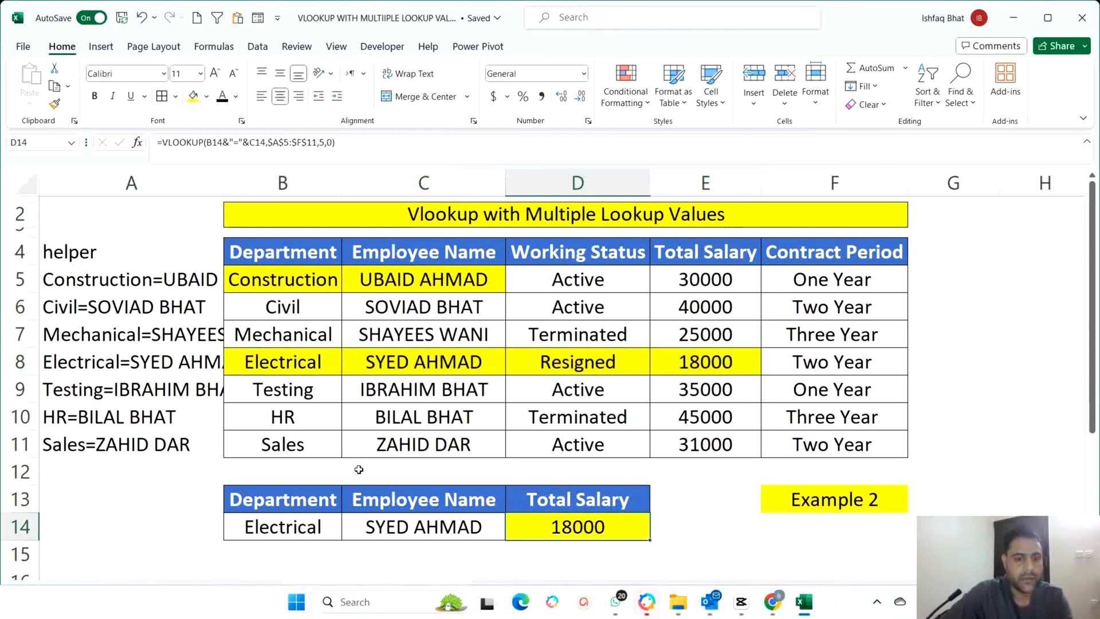
- Set the lookup Department in B14 to Construction and the Employee Name in C14 to the employee listed in C5
click(311, 512)
click(332, 525)
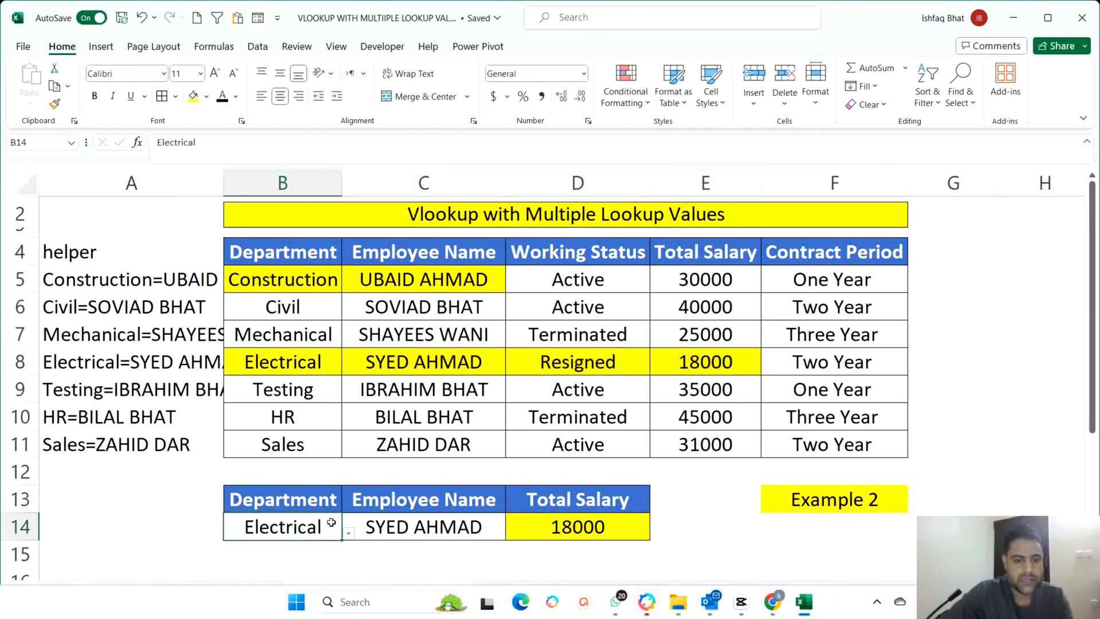
click(350, 533)
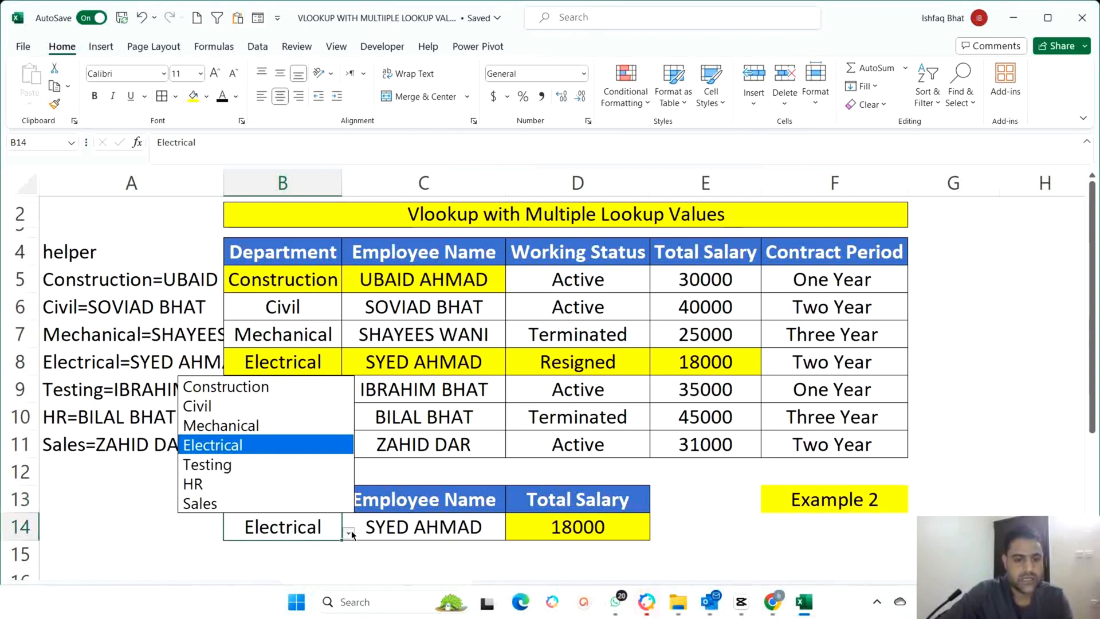
click(227, 387)
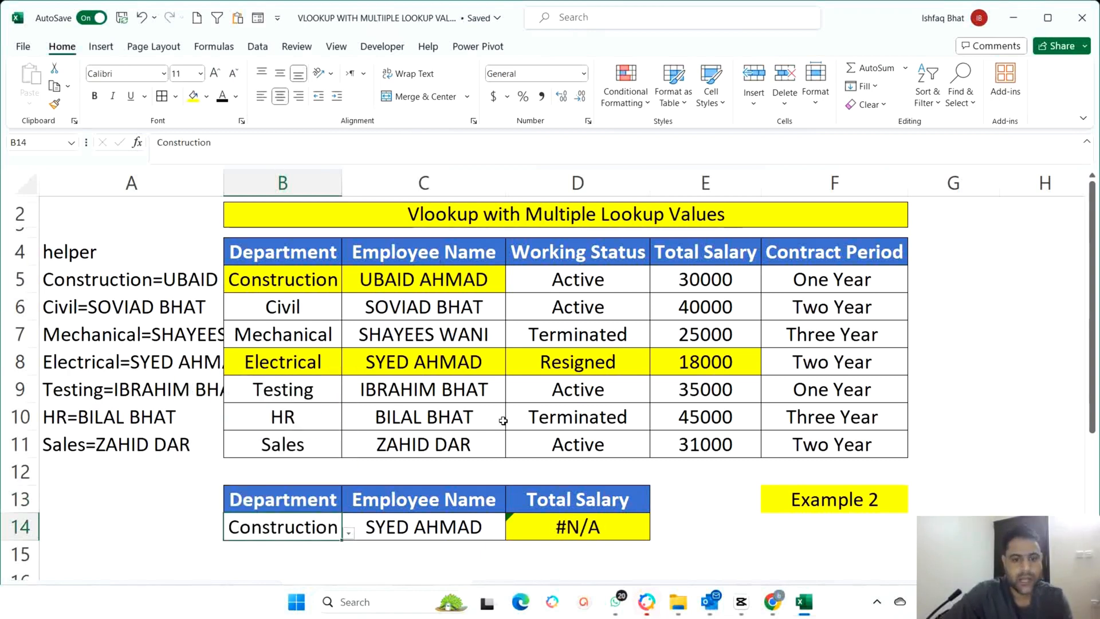
click(462, 523)
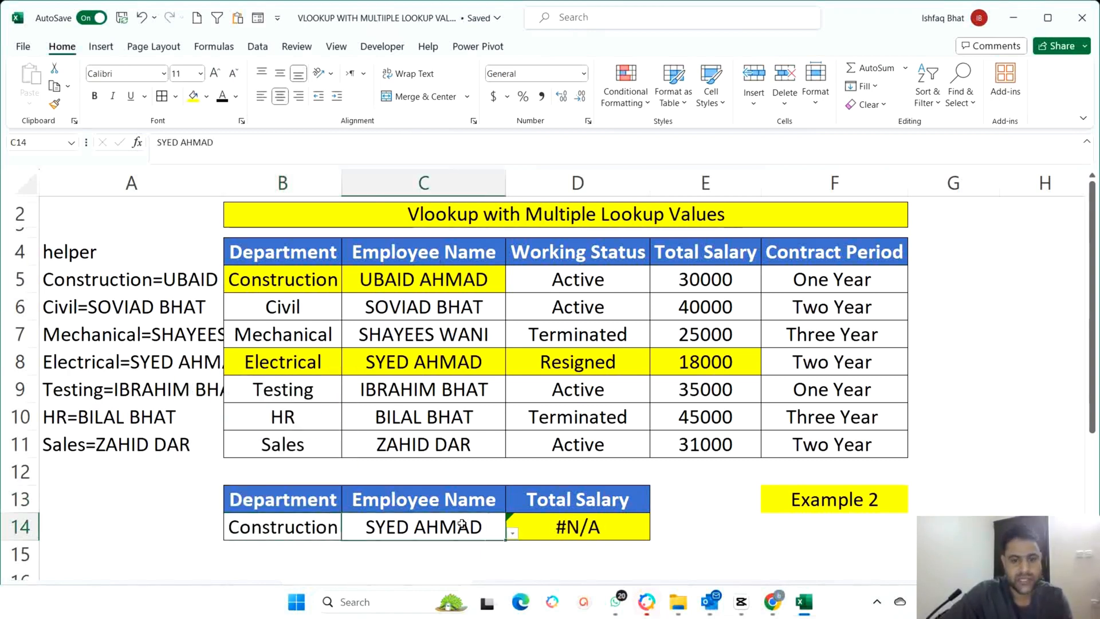
click(511, 532)
click(395, 387)
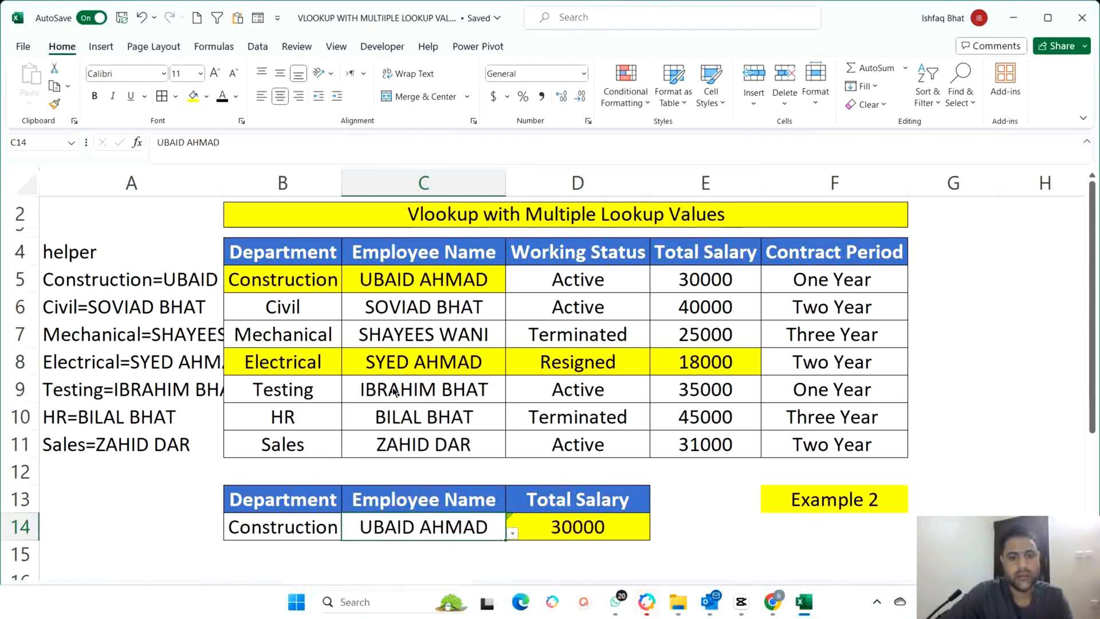
- Highlight the Construction record's Total Salary in E5 with yellow fill
click(583, 533)
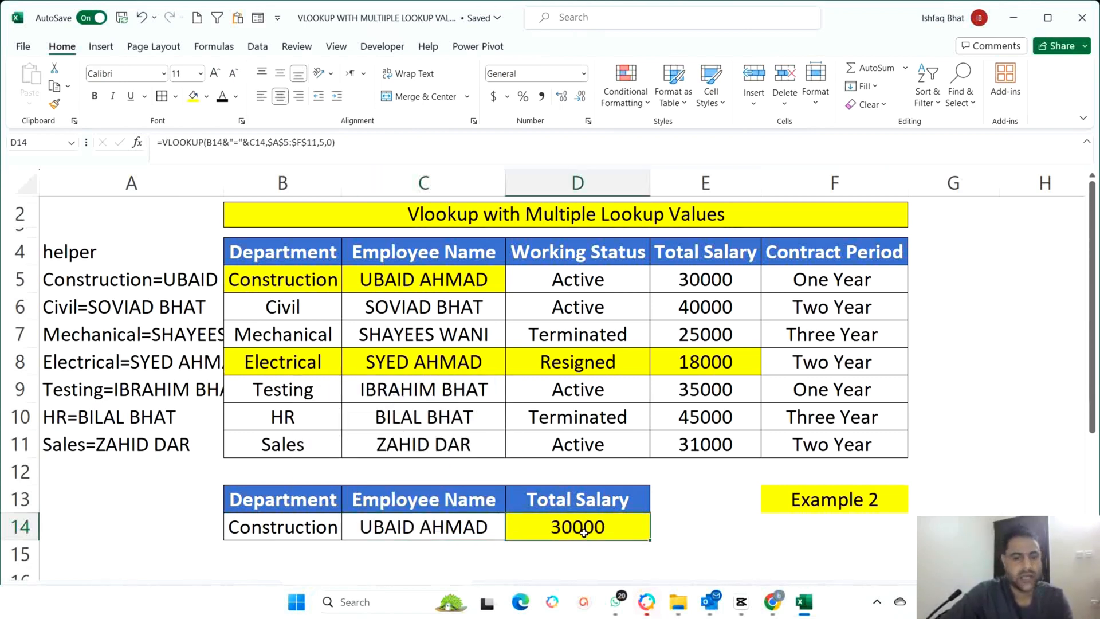
click(710, 280)
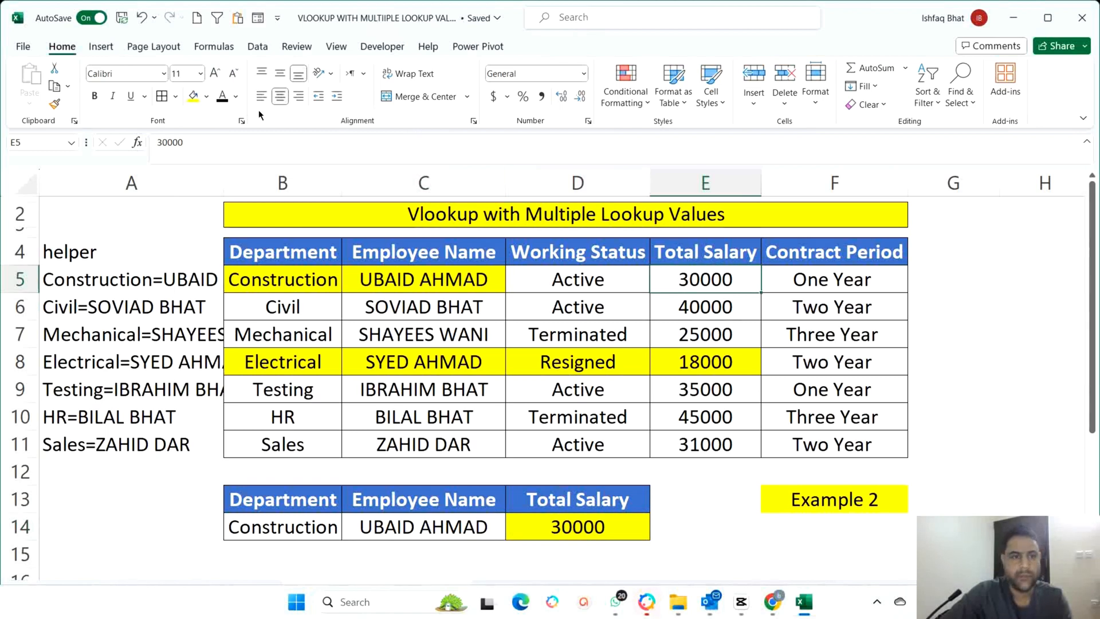
click(194, 98)
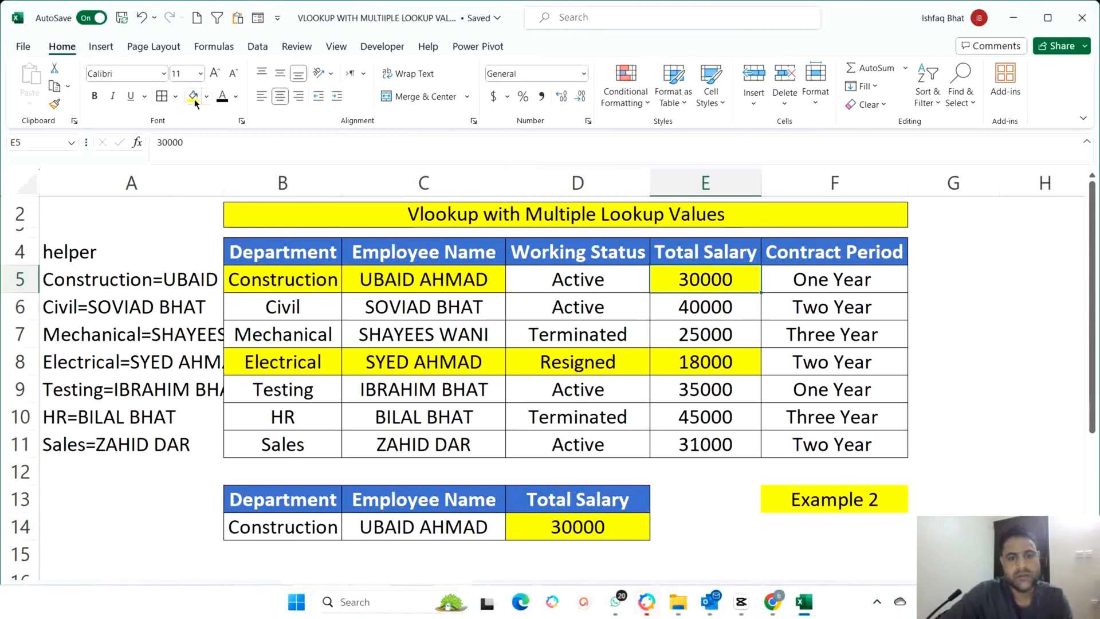
- Set the lookup Department in B14 to Testing
click(322, 519)
click(348, 533)
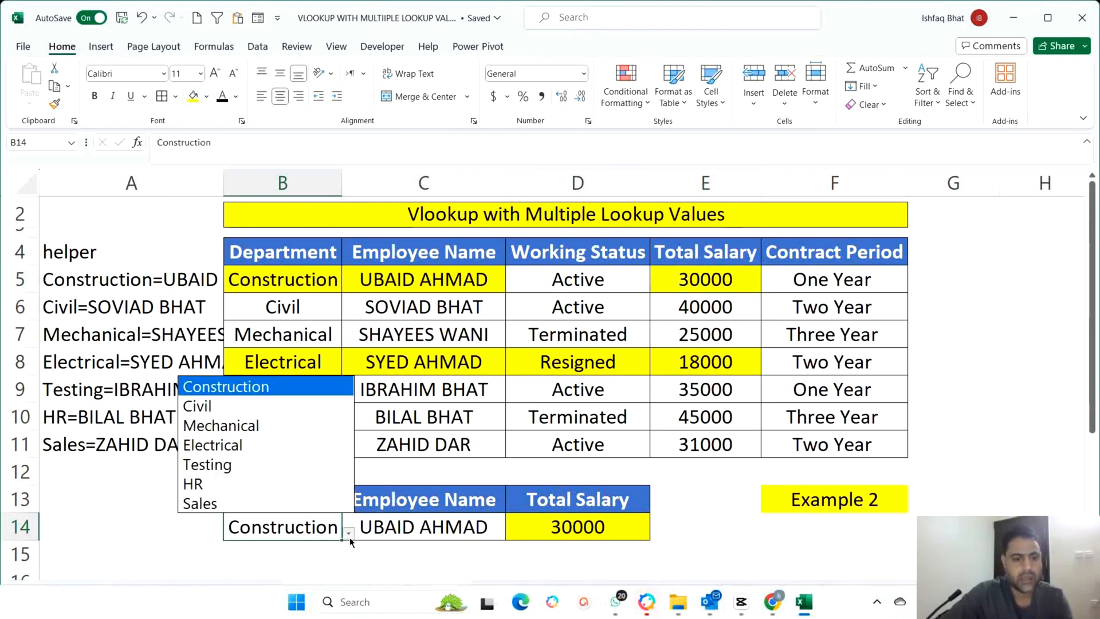
click(217, 464)
- Highlight the Testing record's Department in B9 and Employee Name in C9 with yellow fill
click(302, 395)
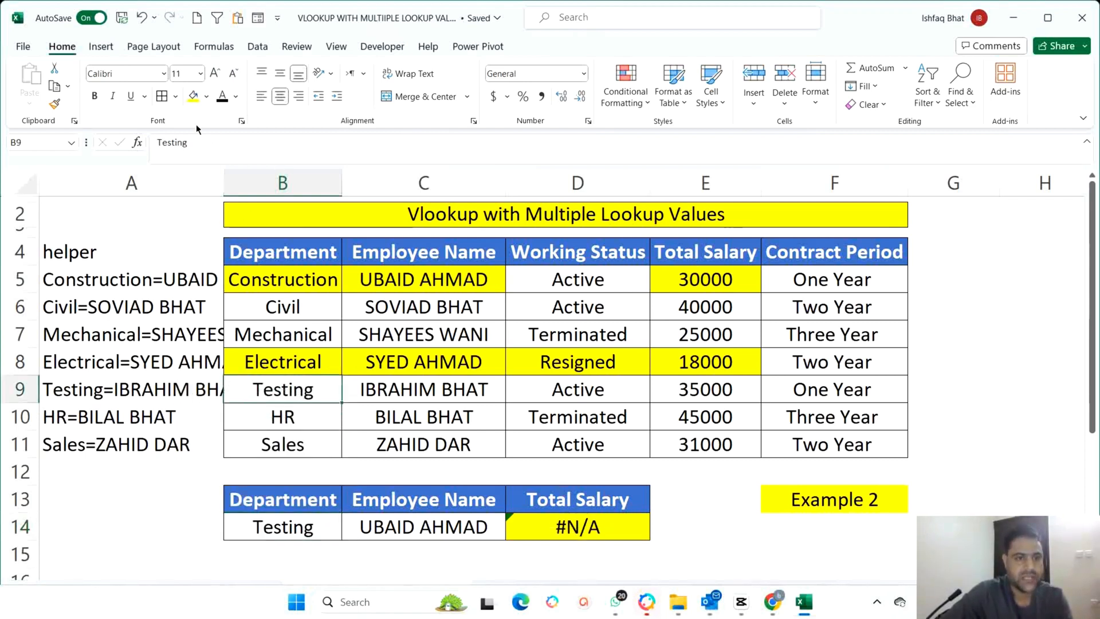
click(191, 97)
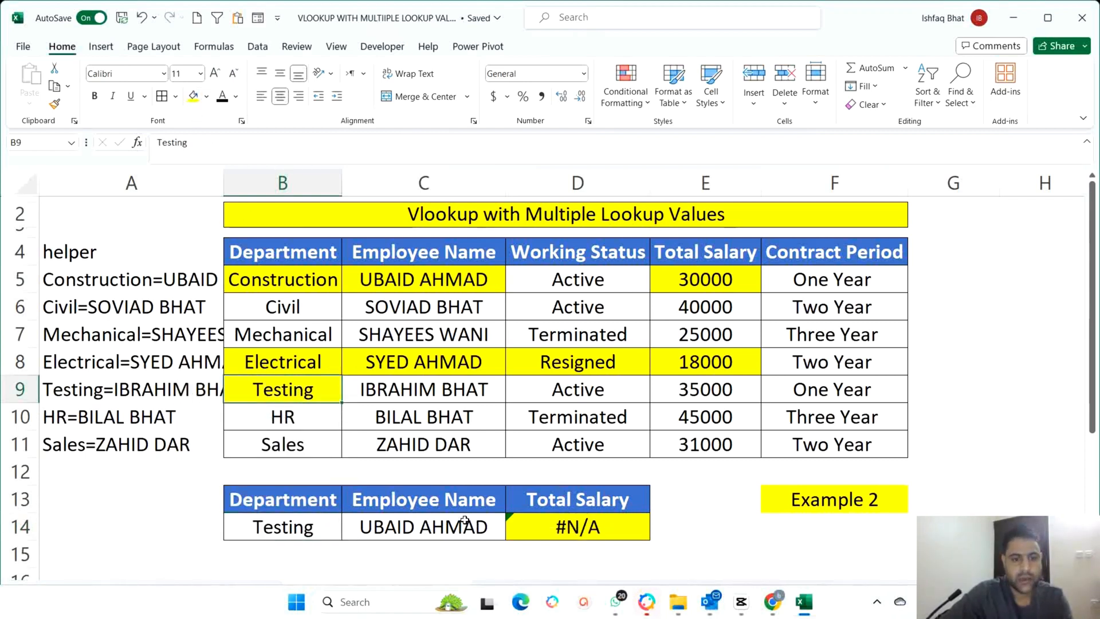
click(435, 384)
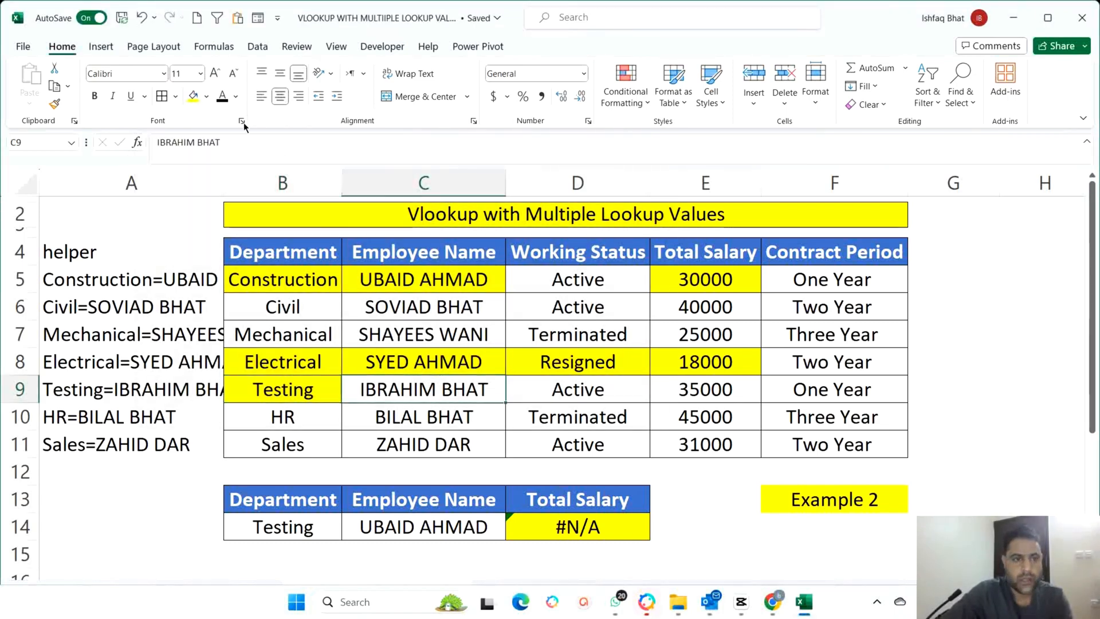
click(195, 101)
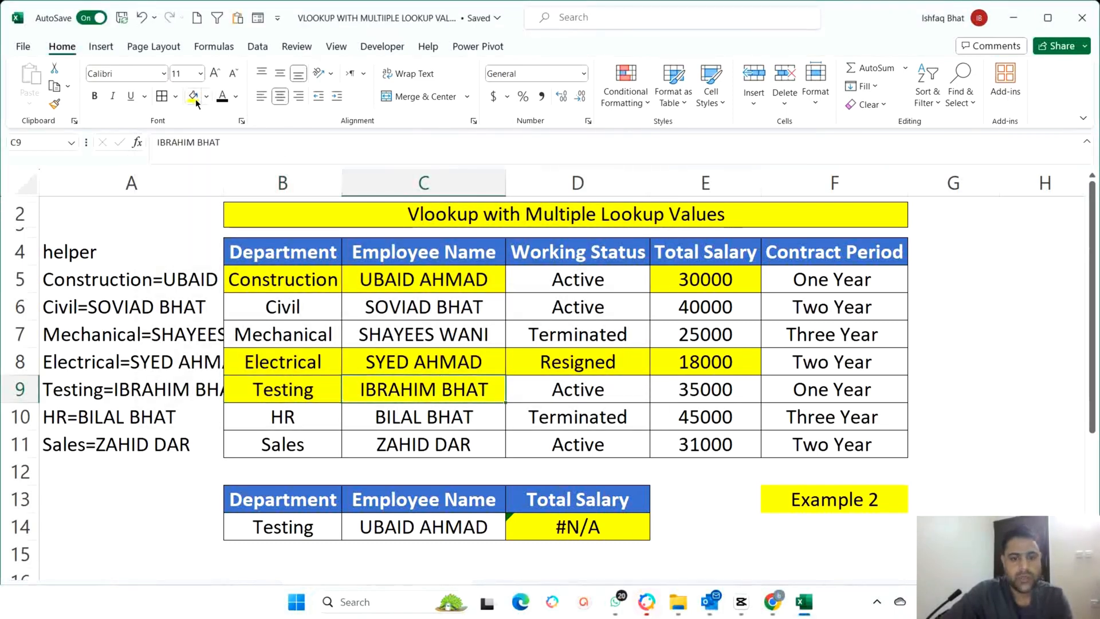
- Set the lookup Employee Name in C14 to the Testing employee listed in C9
click(483, 527)
click(513, 532)
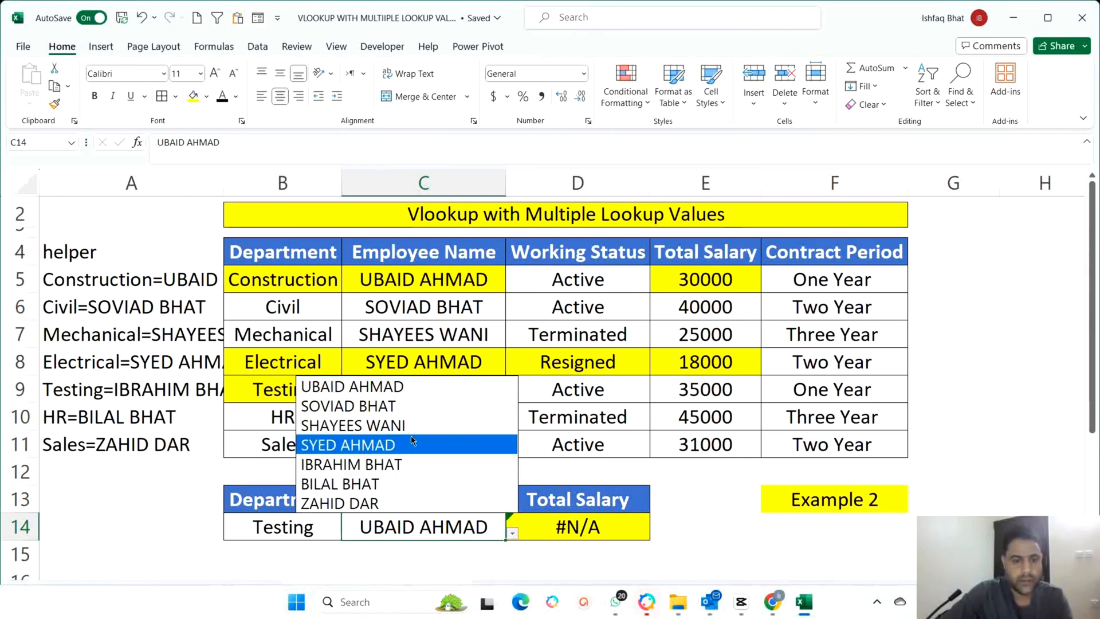
click(424, 464)
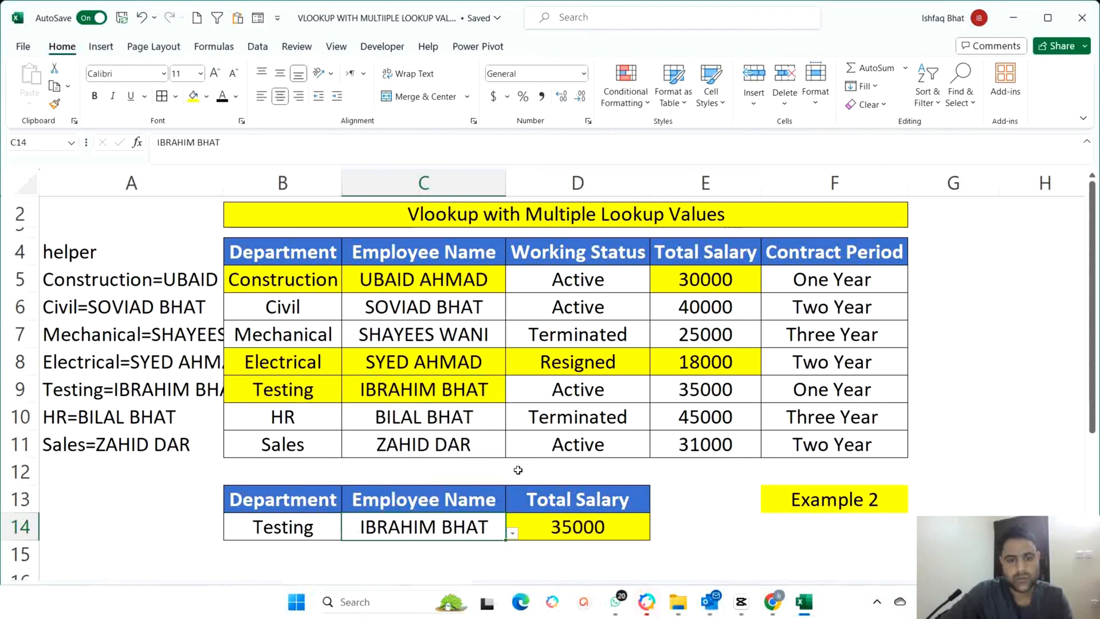
- Highlight the Testing record's Total Salary in E9 with yellow fill and check it against the result in D14
click(698, 394)
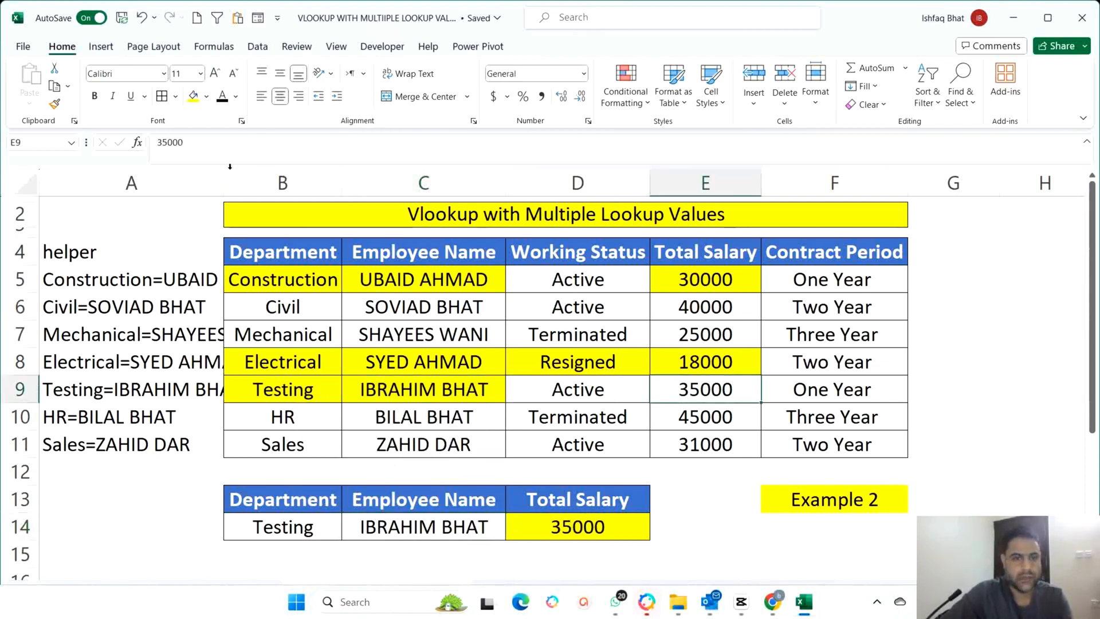
click(192, 100)
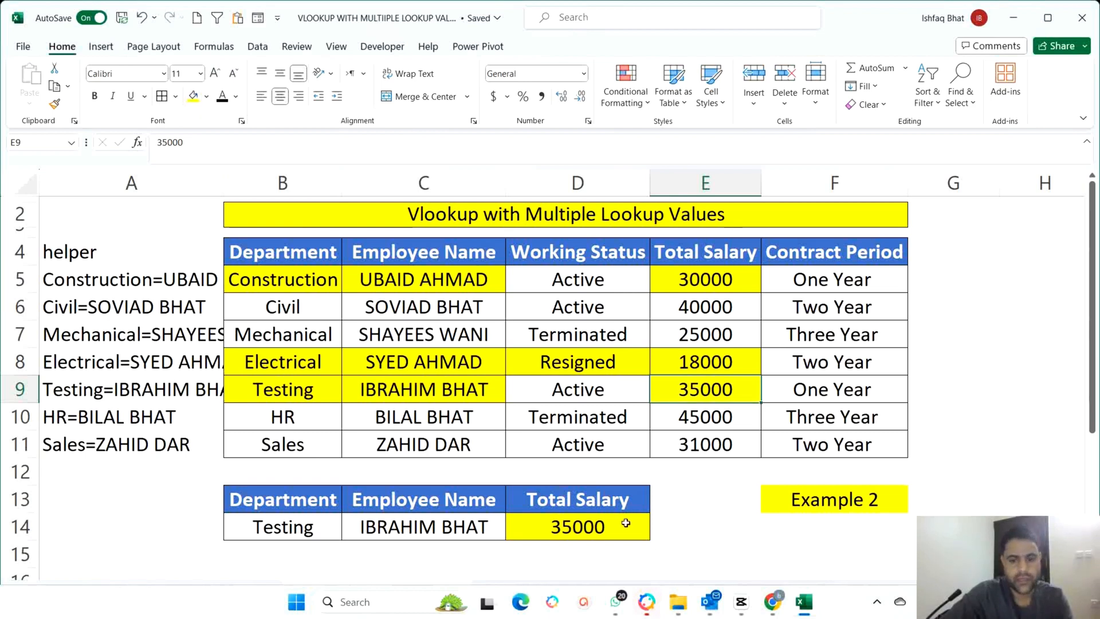
click(597, 525)
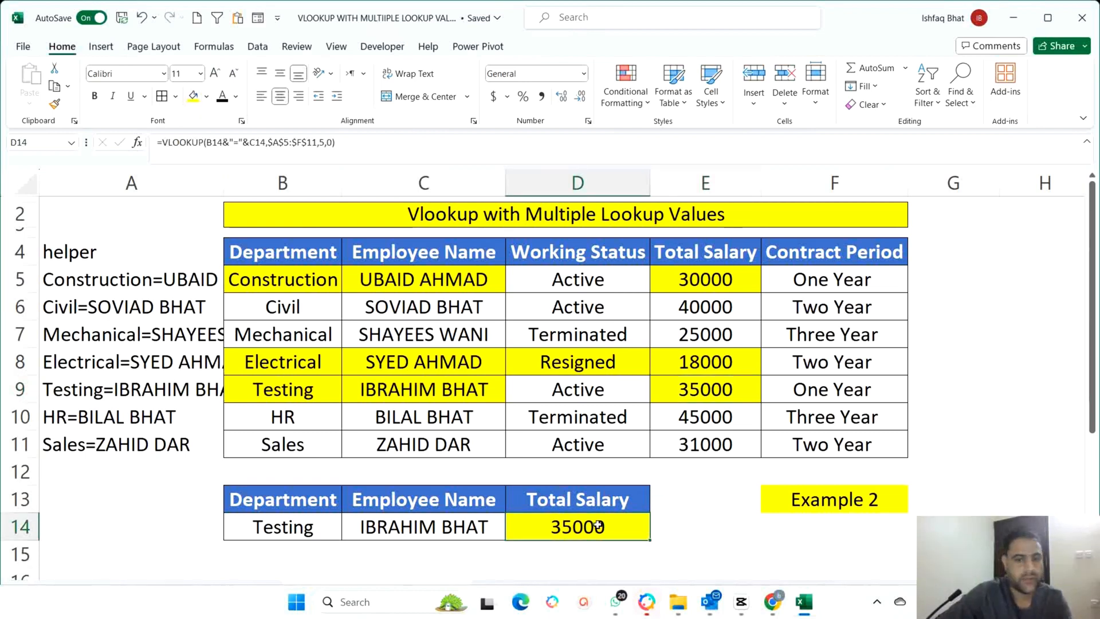
click(553, 306)
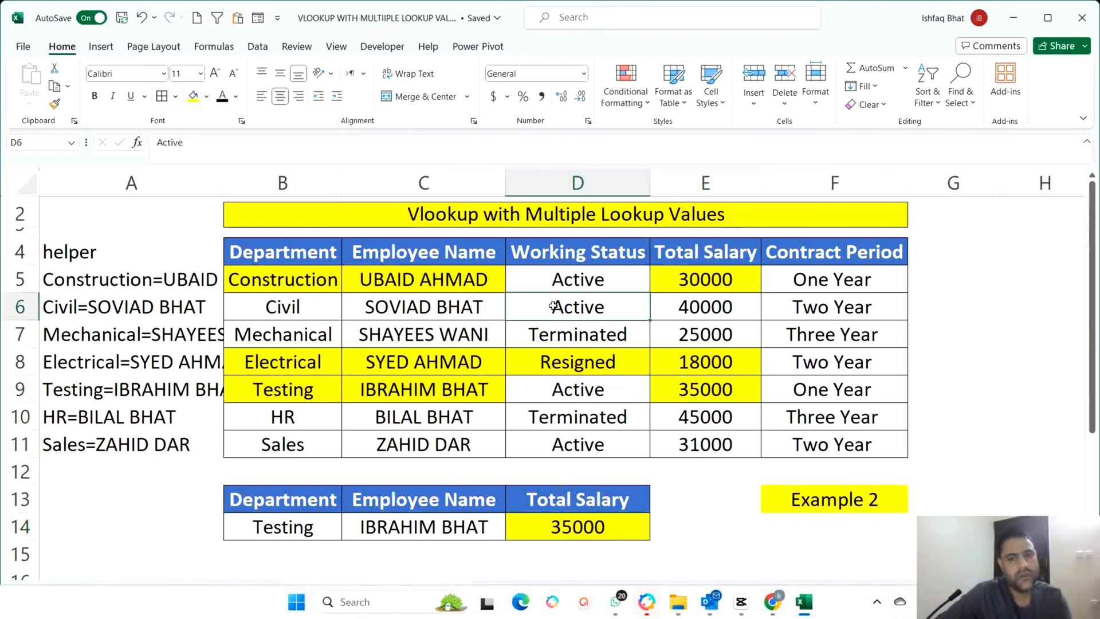